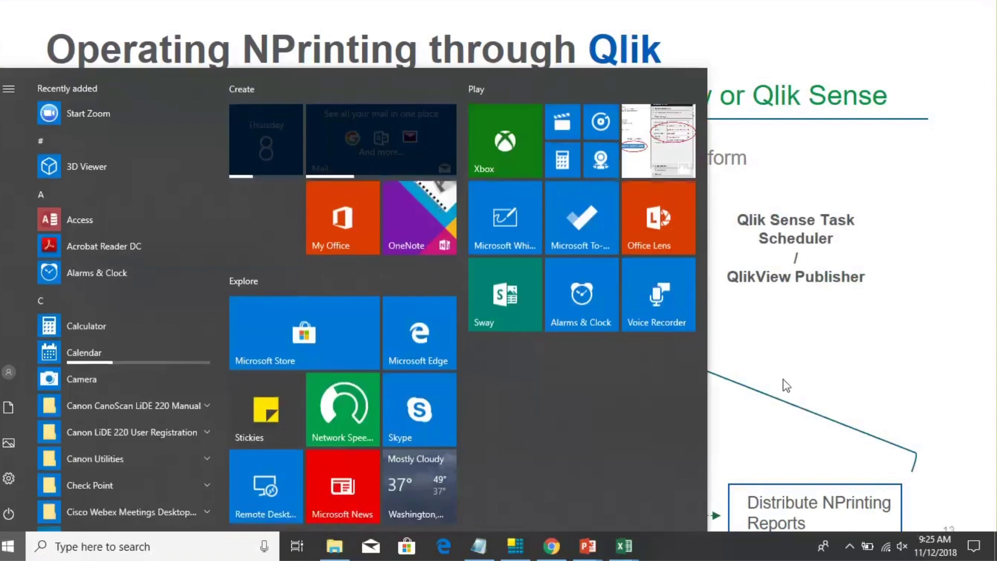
# Step: Log back in to the expired QMC and hub sessions and browse the hub's Work area
pyautogui.click(551, 546)
pyautogui.click(214, 8)
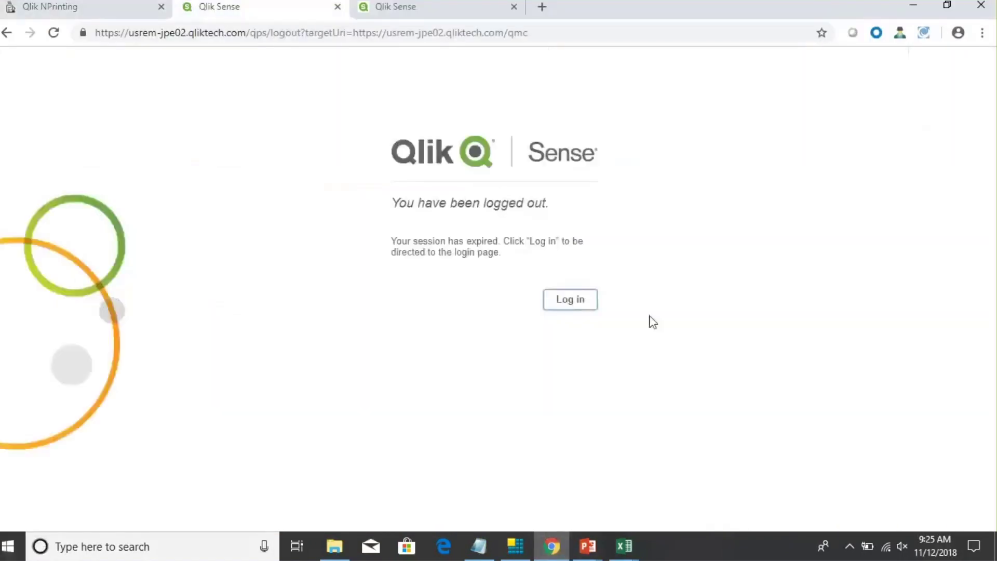
pyautogui.click(564, 303)
pyautogui.click(389, 8)
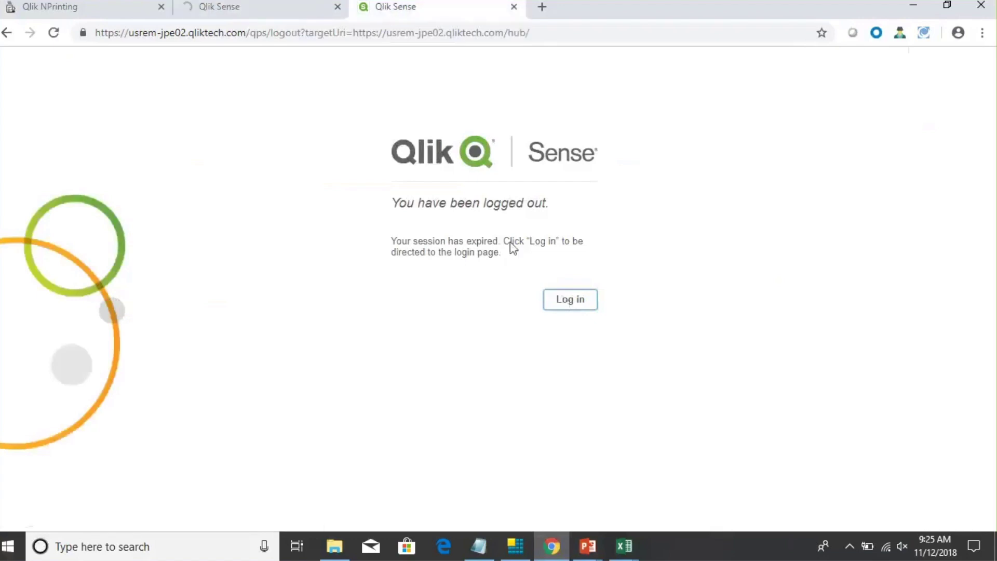
pyautogui.click(562, 298)
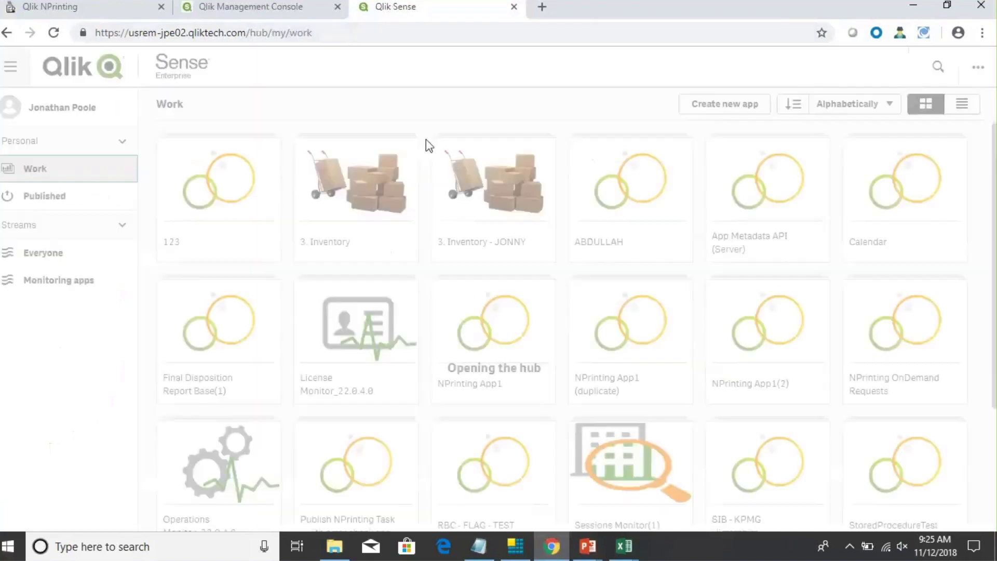
pyautogui.scroll(-2, 445, 247)
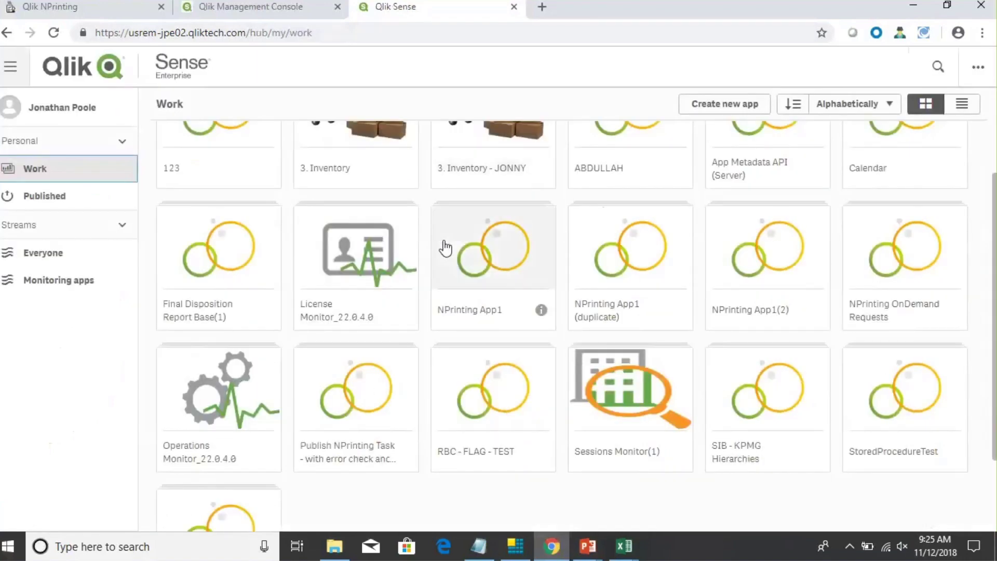
pyautogui.scroll(-2, 445, 248)
pyautogui.scroll(-1, 153, 457)
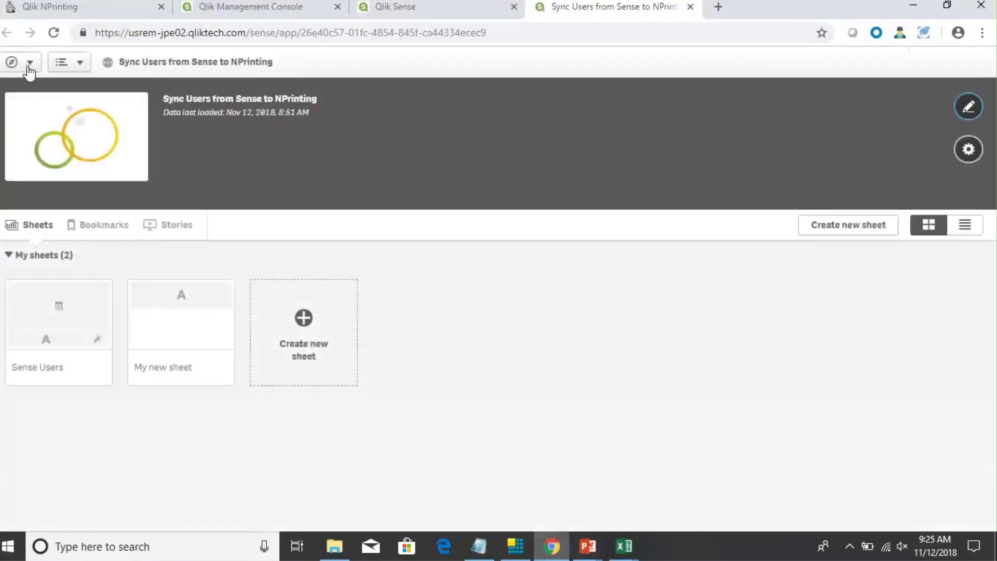
# Step: Open the Data load editor, mark the two-REST-connections note, and show Read Users from Sense
pyautogui.click(27, 67)
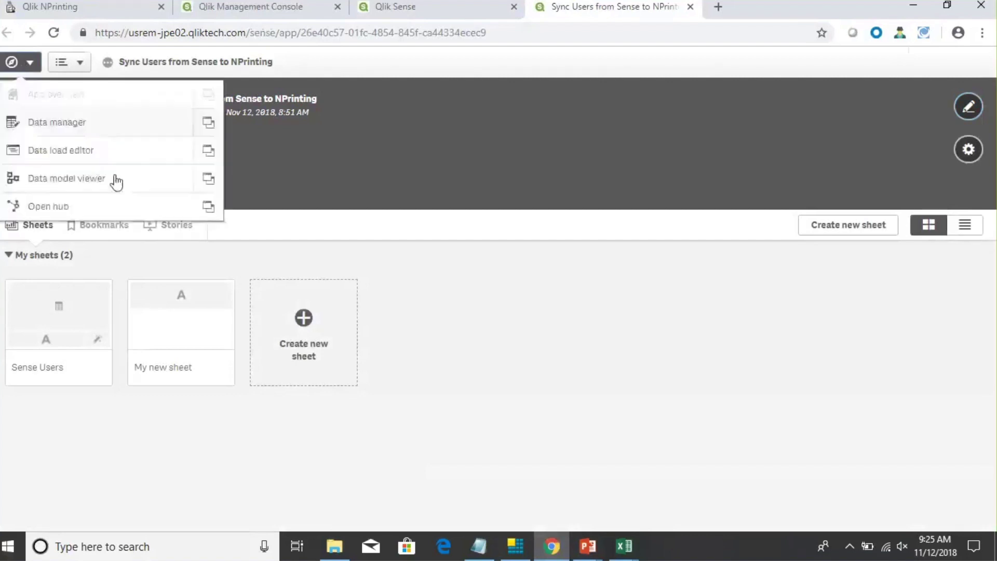
pyautogui.click(209, 152)
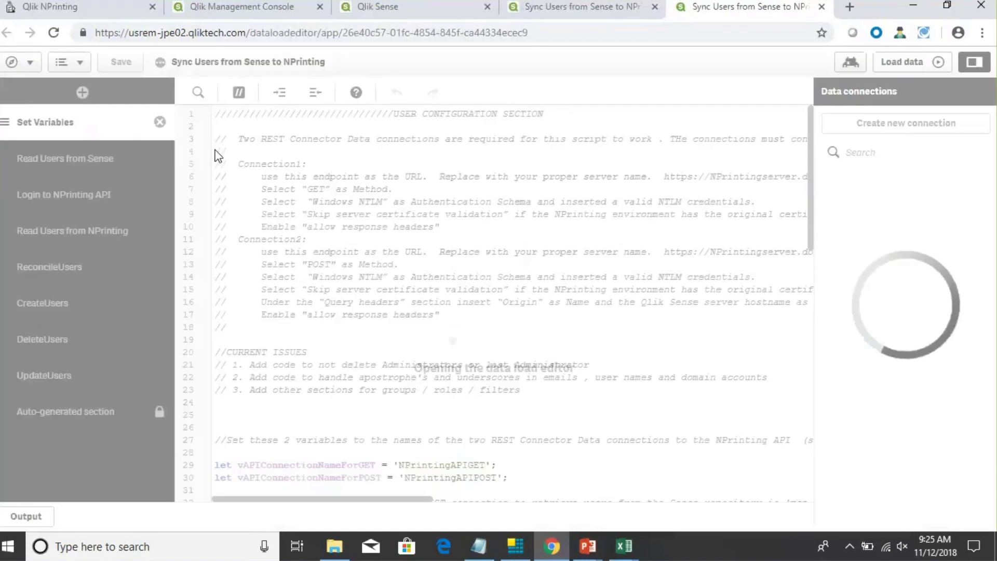
pyautogui.click(429, 252)
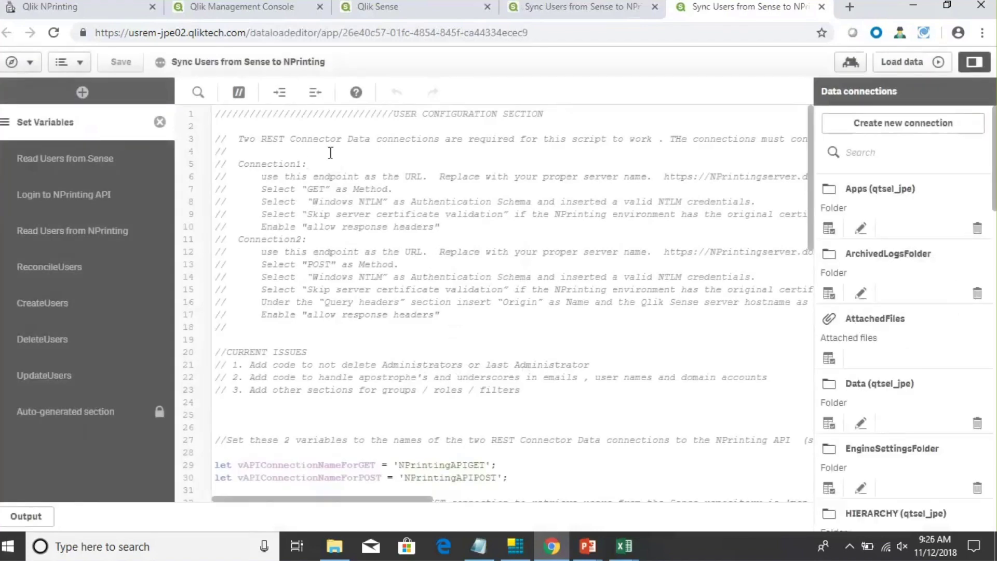
pyautogui.moveTo(239, 138); pyautogui.dragTo(440, 138)
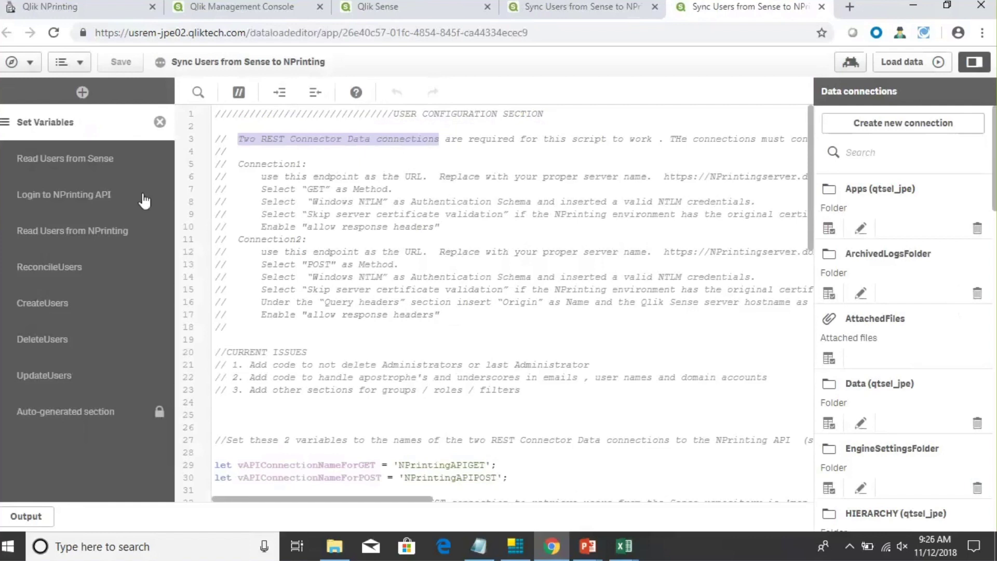
pyautogui.click(106, 161)
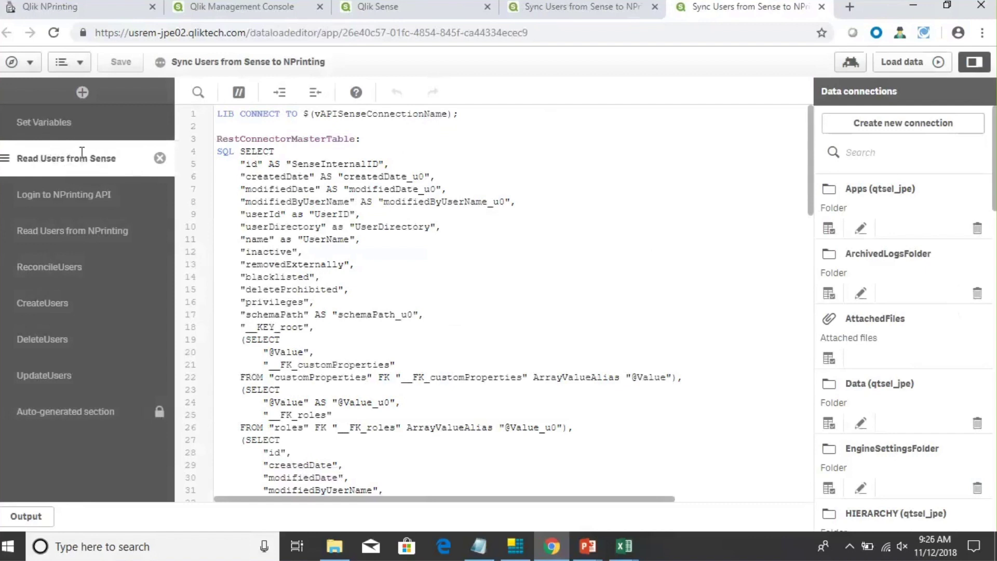
# Step: Step through the Login to NPrinting API, Read Users from NPrinting and ReconcileUsers sections
pyautogui.click(118, 203)
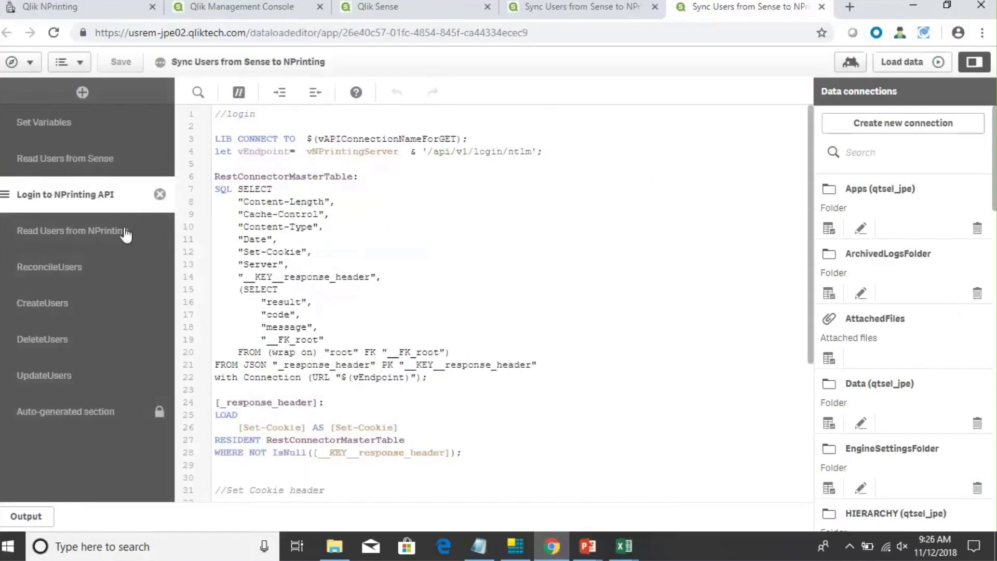
pyautogui.click(133, 240)
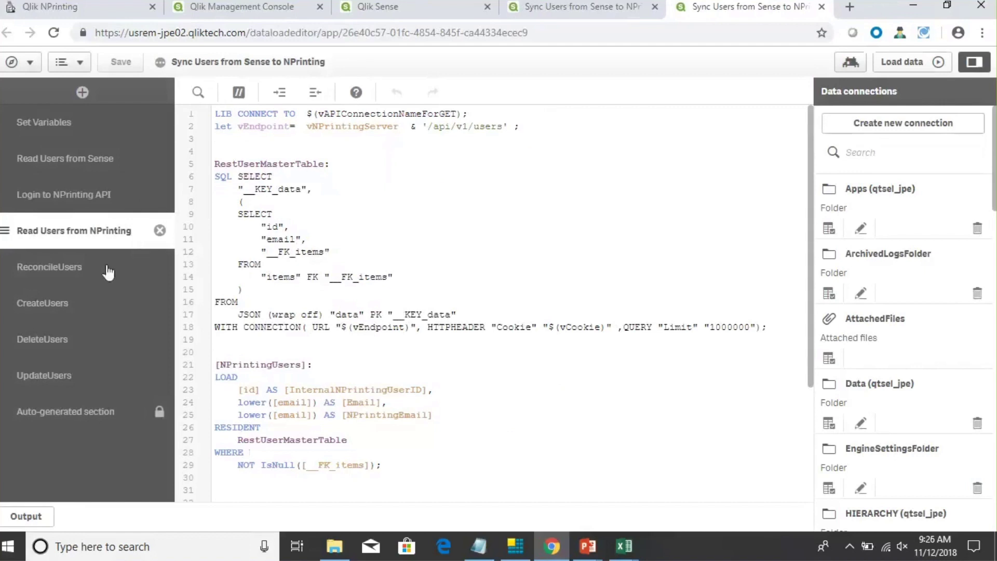
pyautogui.click(78, 267)
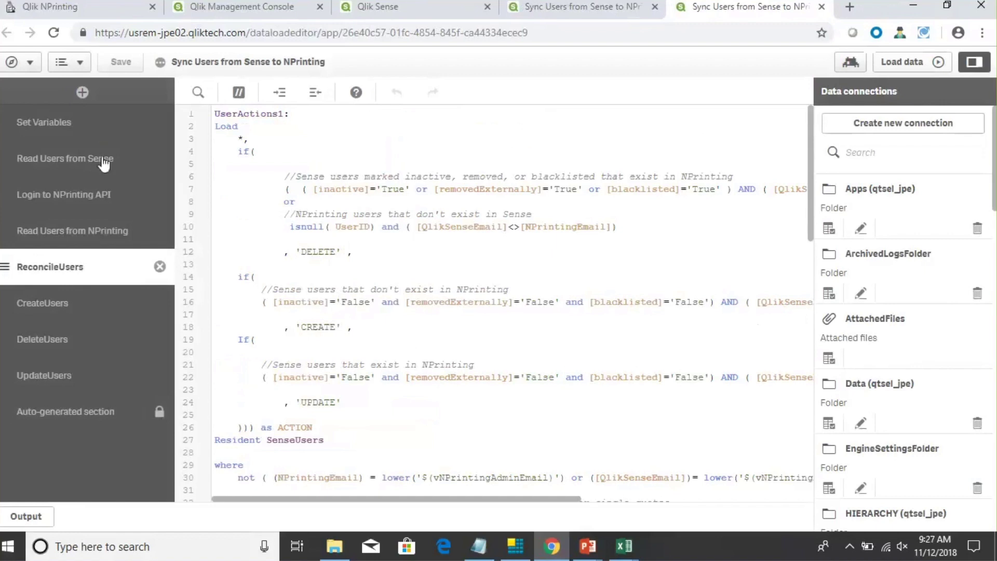
# Step: Scroll Set Variables down and select the vNPrintingServer and vQlikSenseServer lines
pyautogui.click(78, 123)
pyautogui.scroll(-3, 292, 446)
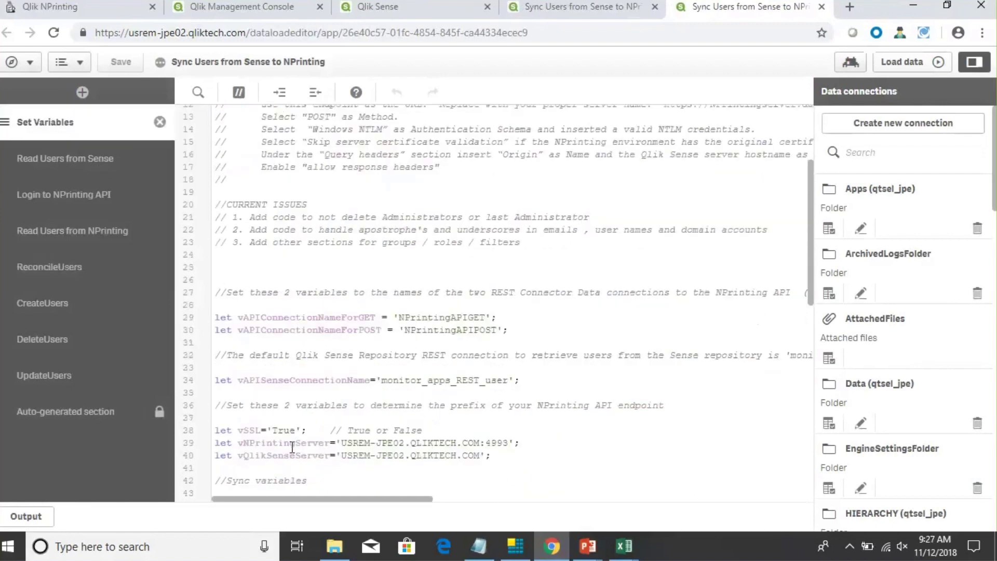
pyautogui.scroll(-2, 292, 447)
pyautogui.scroll(-2, 418, 418)
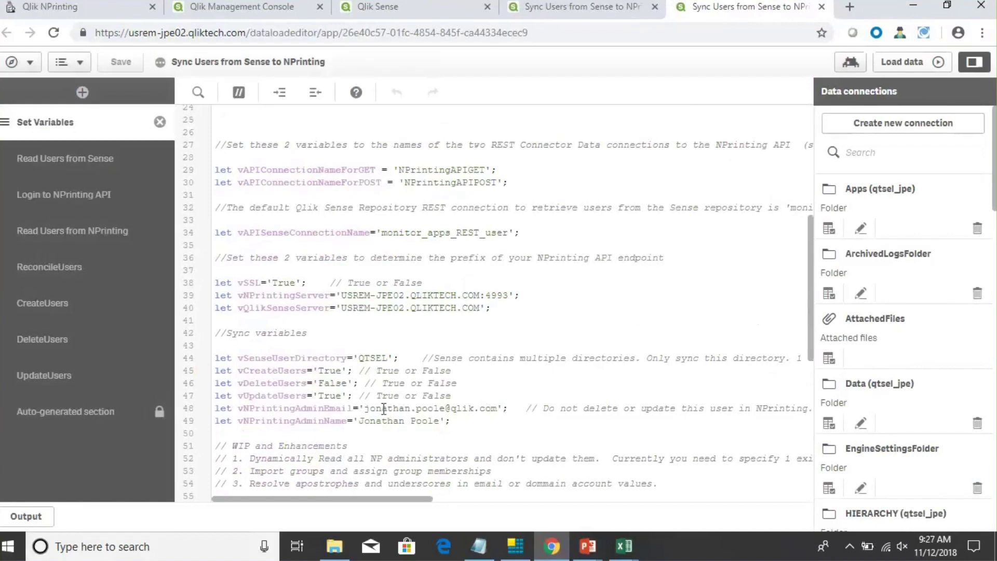
pyautogui.moveTo(491, 308); pyautogui.dragTo(202, 304)
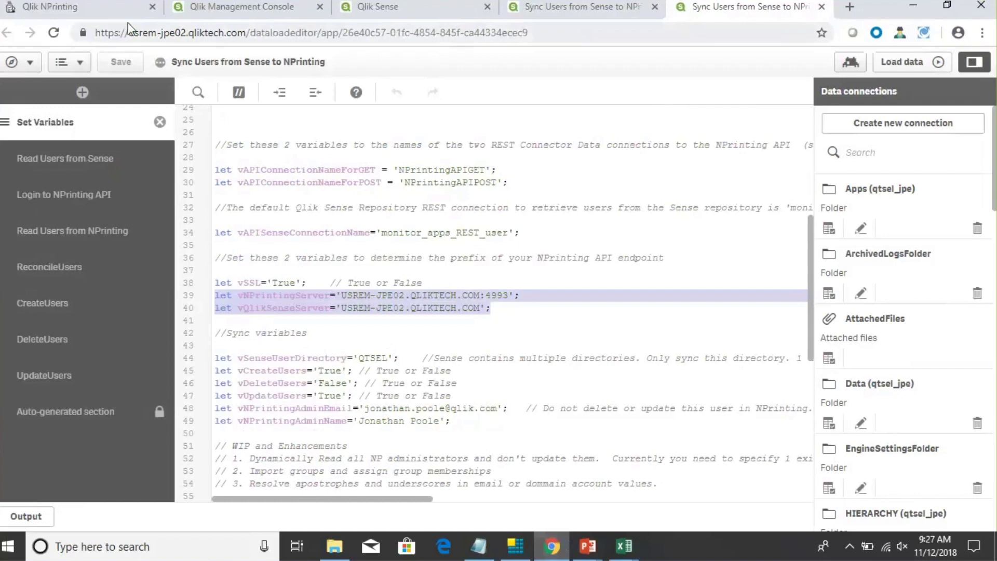
# Step: Delete all four filters in NPrinting
pyautogui.click(125, 8)
pyautogui.click(427, 66)
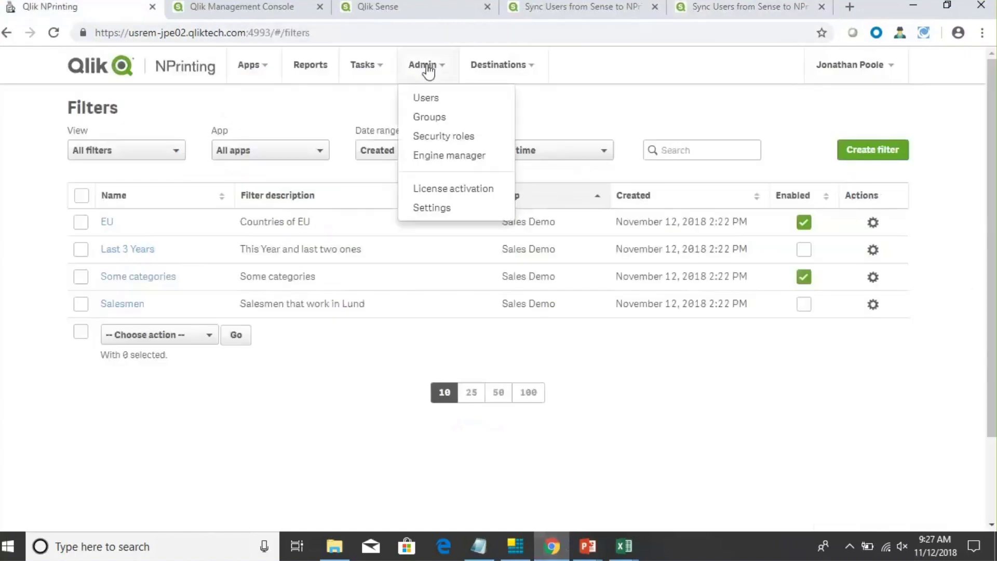
pyautogui.click(81, 195)
pyautogui.click(190, 336)
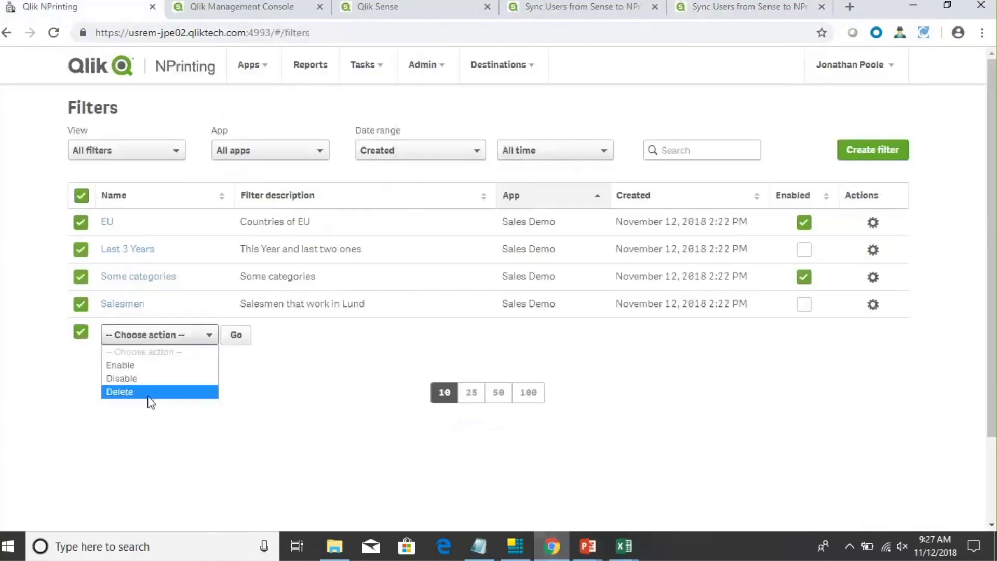
pyautogui.click(149, 392)
pyautogui.click(235, 335)
pyautogui.click(650, 162)
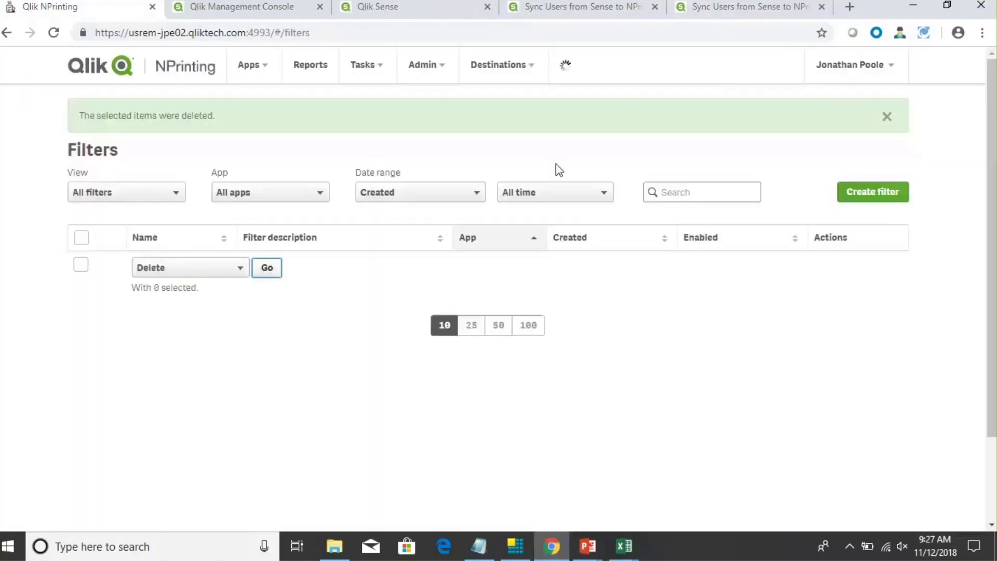
pyautogui.click(425, 64)
pyautogui.click(426, 97)
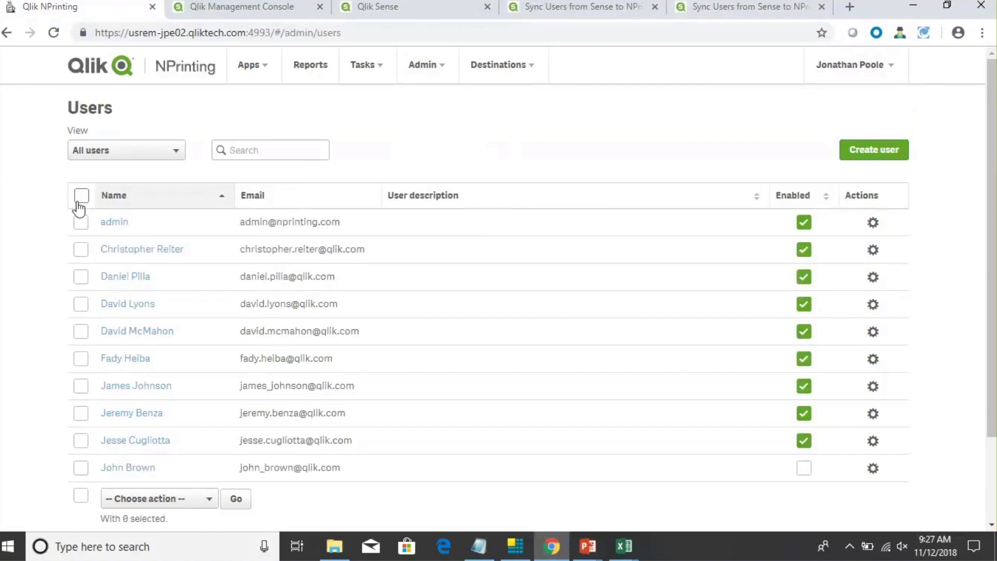
pyautogui.scroll(-2, 248, 462)
pyautogui.click(507, 451)
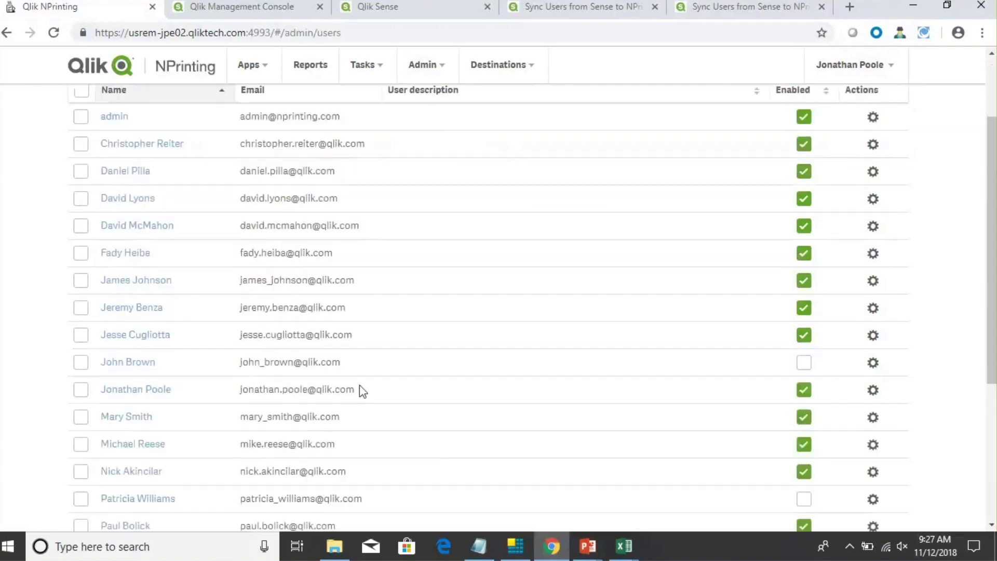
pyautogui.click(82, 90)
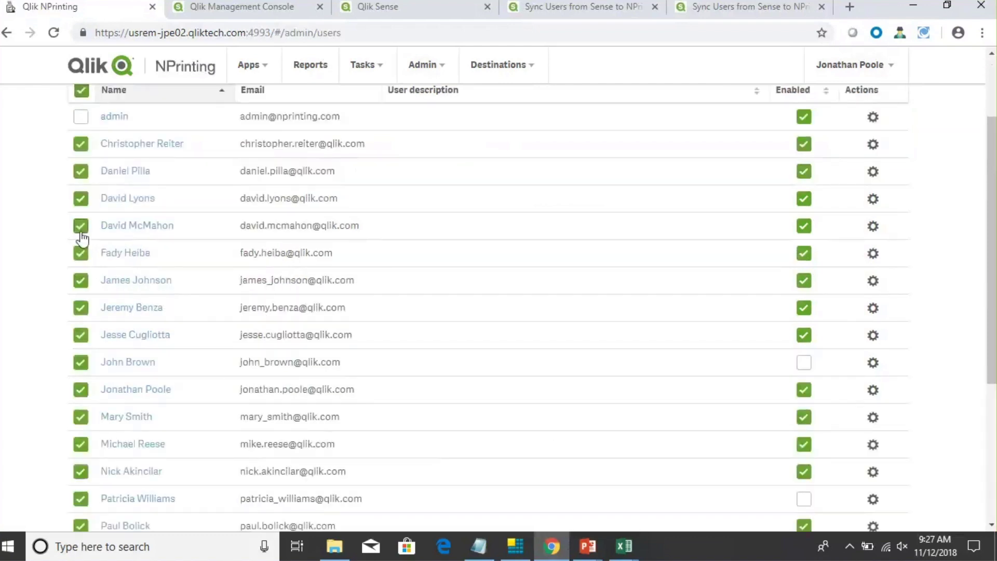
pyautogui.click(81, 388)
pyautogui.scroll(-3, 227, 377)
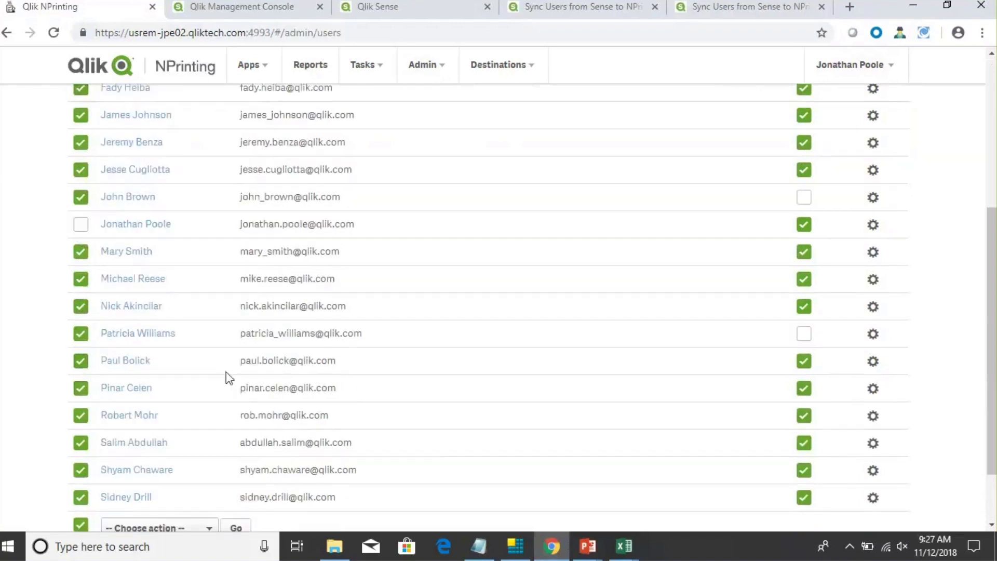
pyautogui.scroll(-1, 227, 377)
pyautogui.click(192, 482)
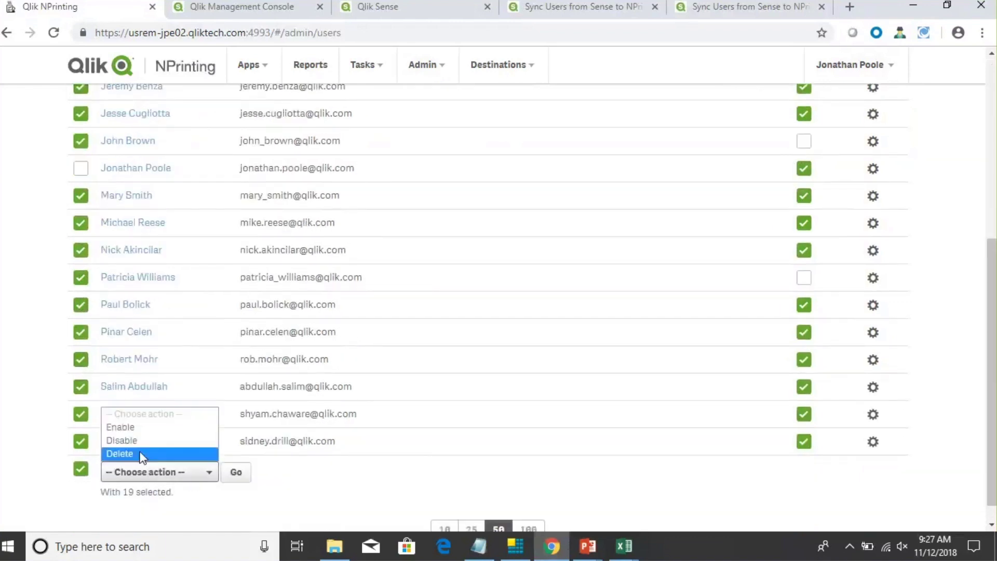
pyautogui.click(142, 456)
pyautogui.click(236, 471)
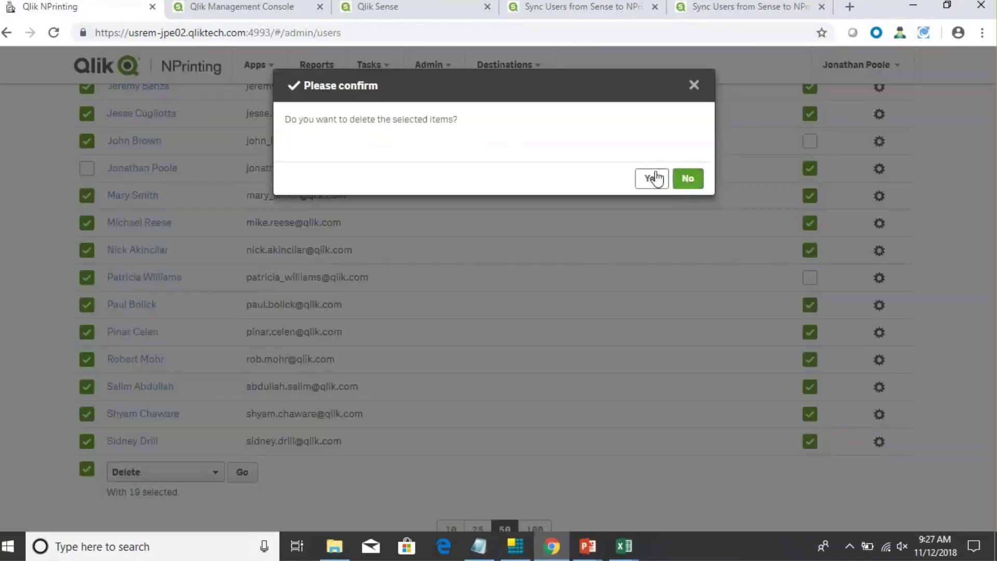
pyautogui.click(649, 178)
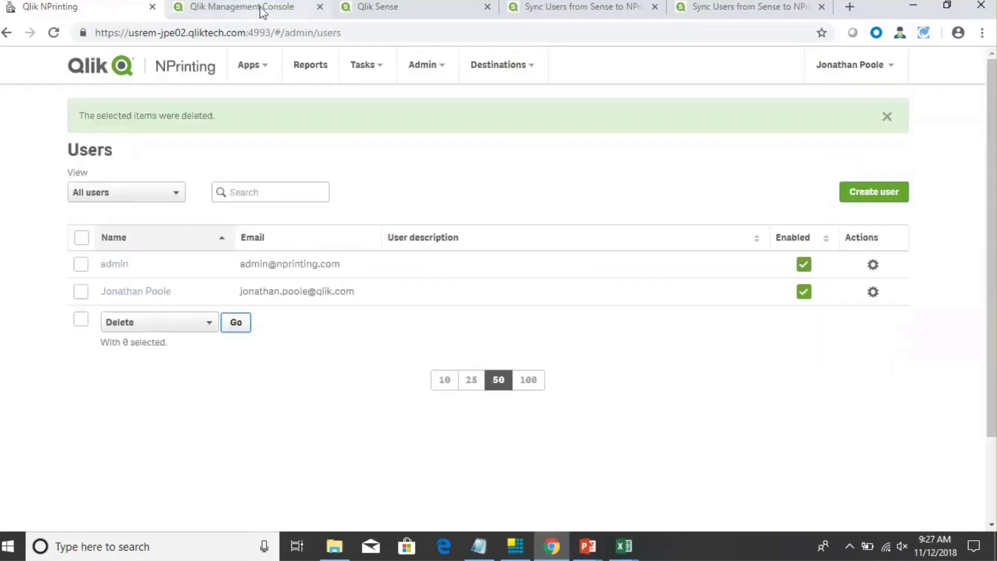
# Step: Show the QMC Users list sorted by the User directory column and review it
pyautogui.click(261, 11)
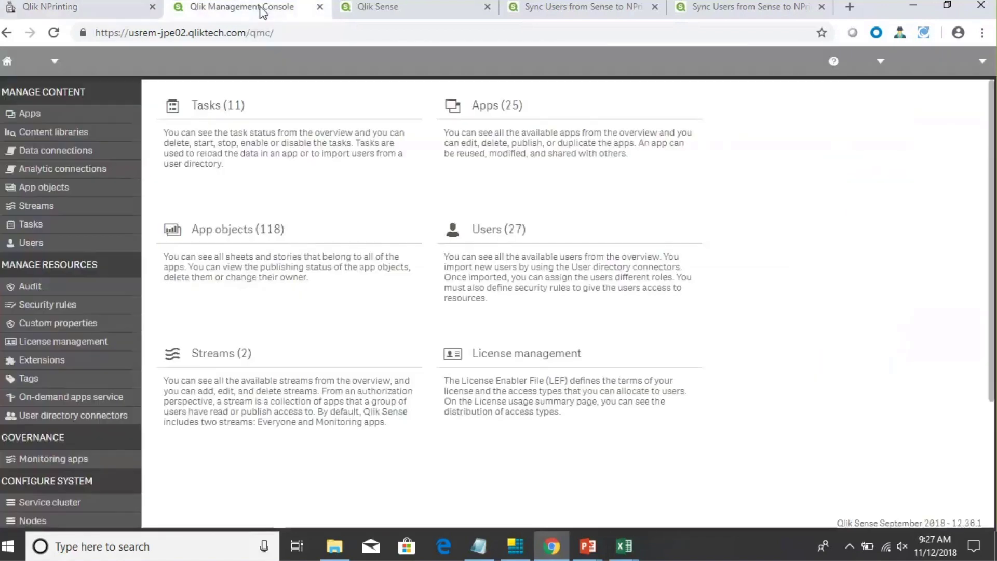
pyautogui.click(59, 246)
pyautogui.click(203, 151)
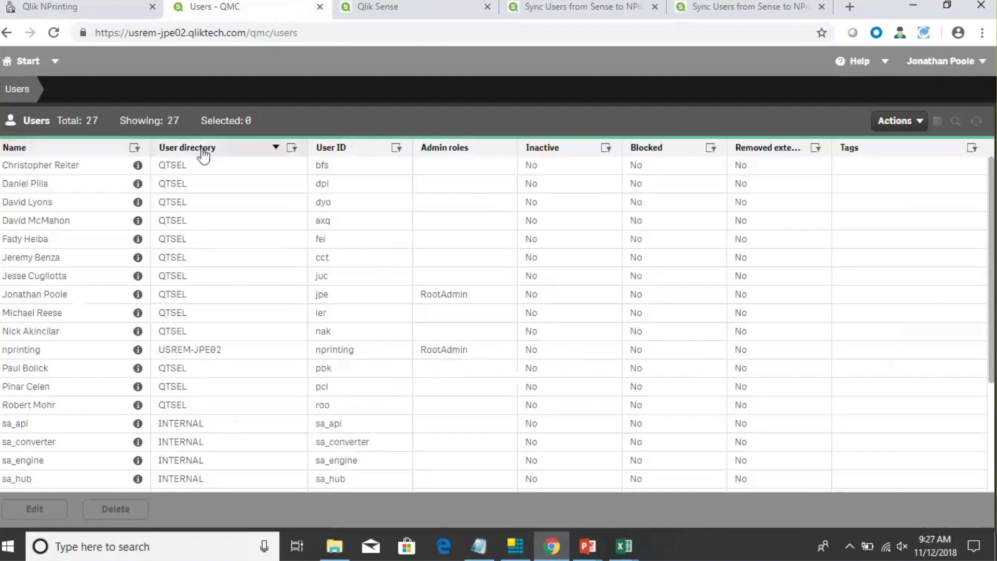
pyautogui.scroll(-1, 202, 327)
pyautogui.scroll(-2, 176, 312)
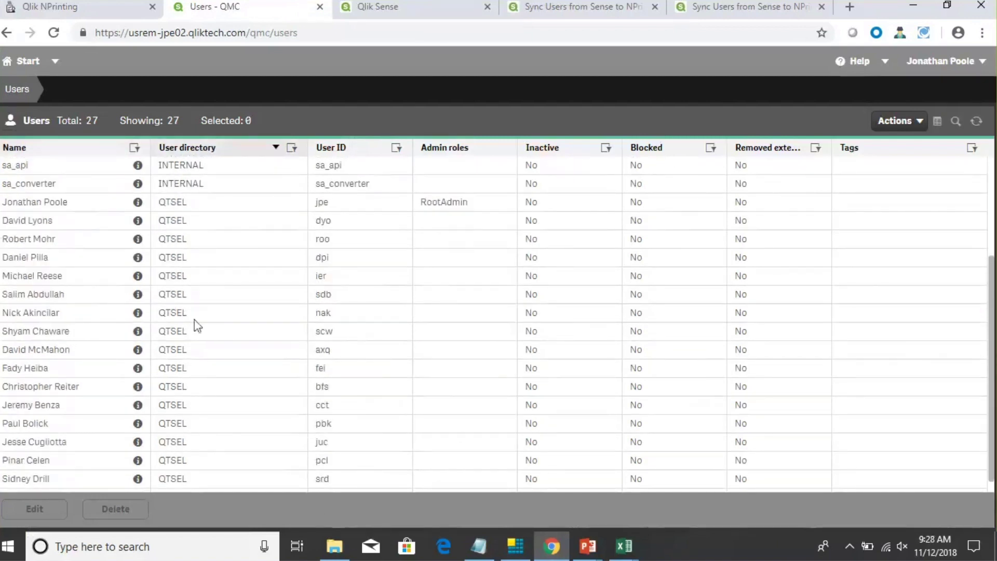
pyautogui.scroll(-1, 196, 333)
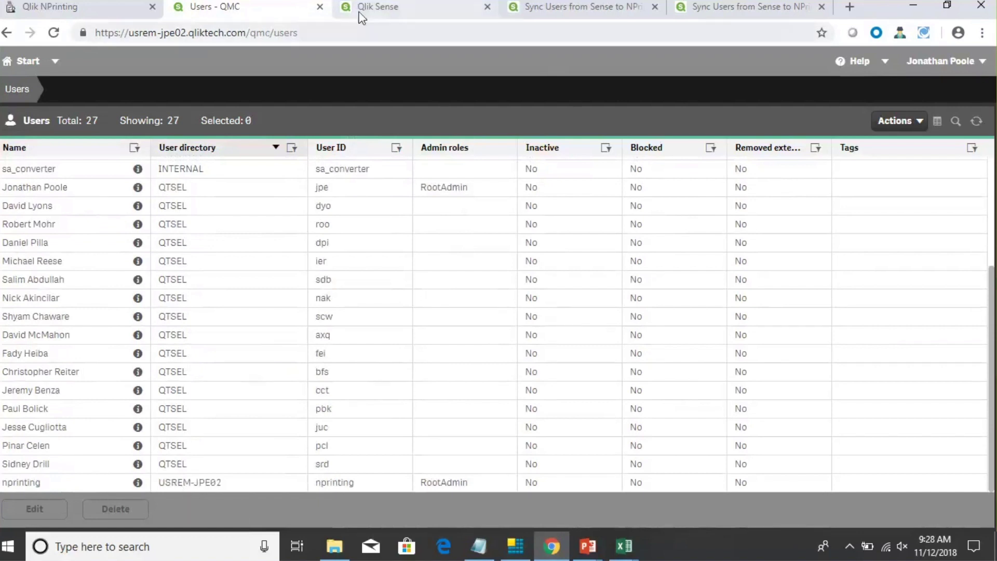
# Step: Check the QTSEL user directory setting, then run Load data until it finishes successfully
pyautogui.click(701, 7)
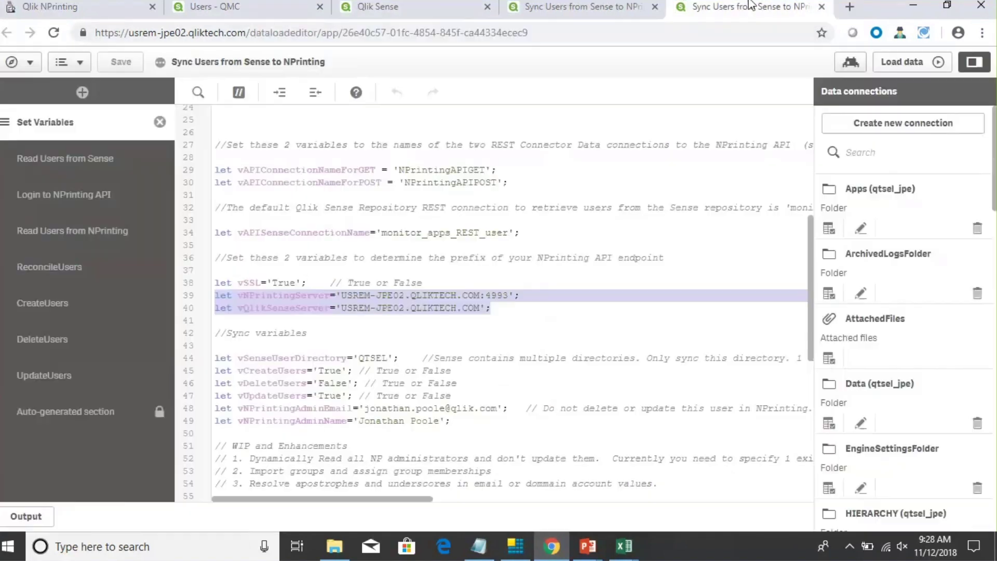
pyautogui.click(380, 359)
pyautogui.doubleClick(380, 359)
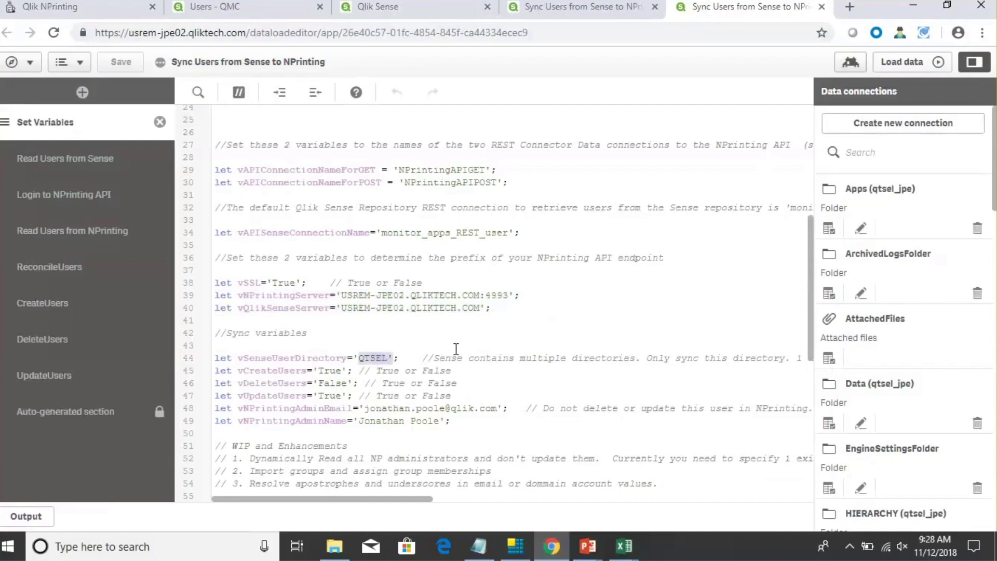
pyautogui.click(905, 61)
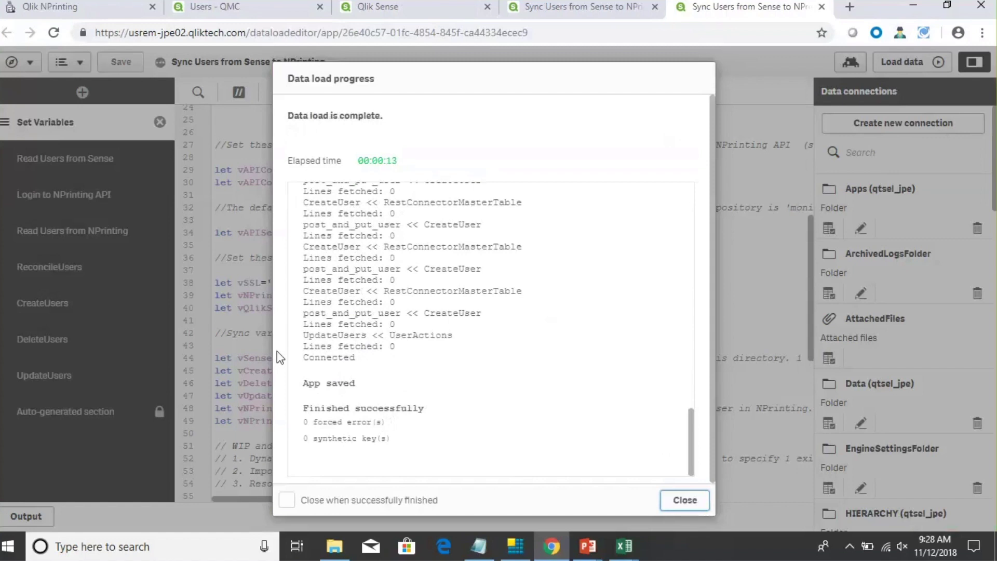
pyautogui.scroll(2, 611, 344)
pyautogui.scroll(6, 620, 350)
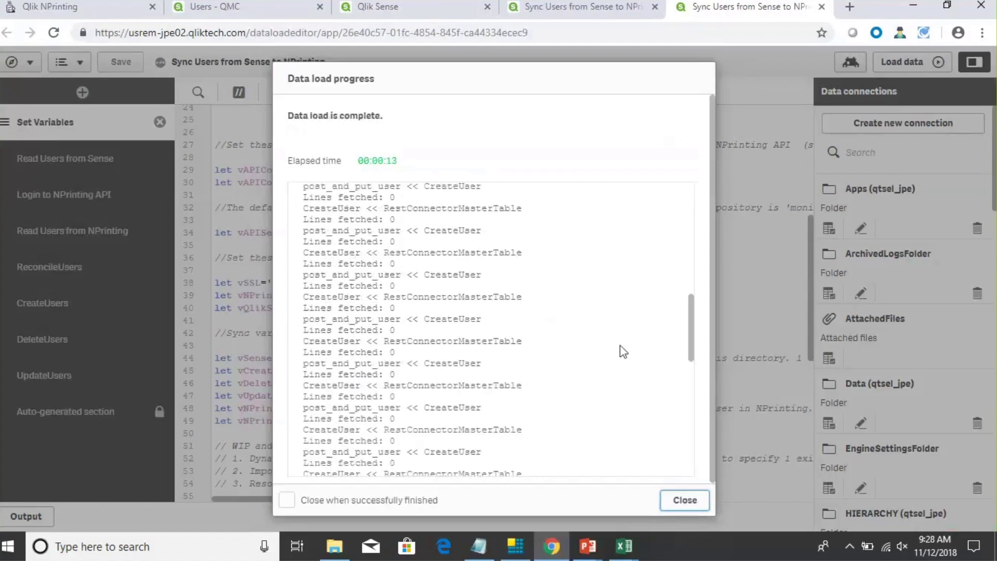
pyautogui.scroll(4, 623, 352)
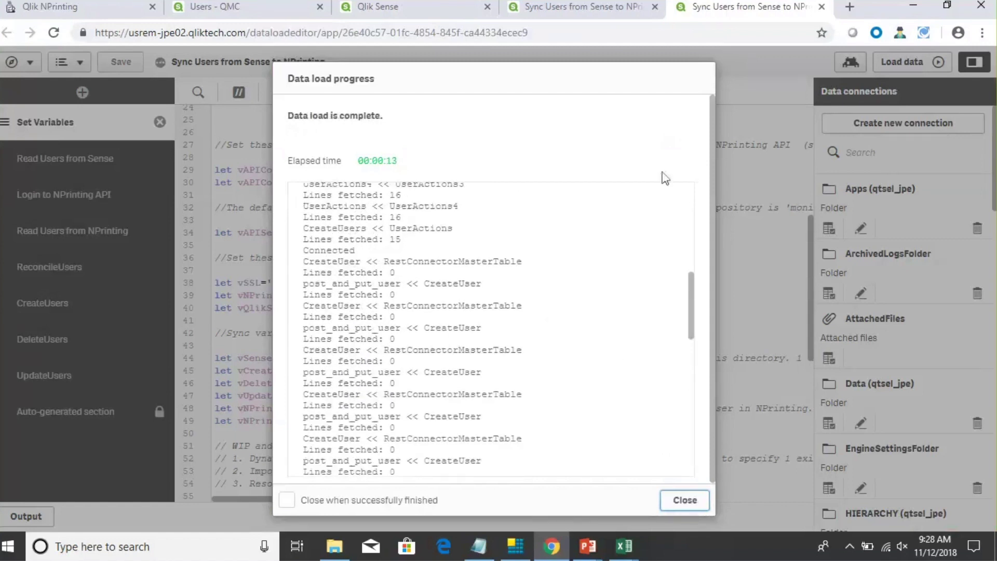
# Step: Reload the NPrinting users list at 100 per page, then switch to the QMC users list
pyautogui.click(88, 18)
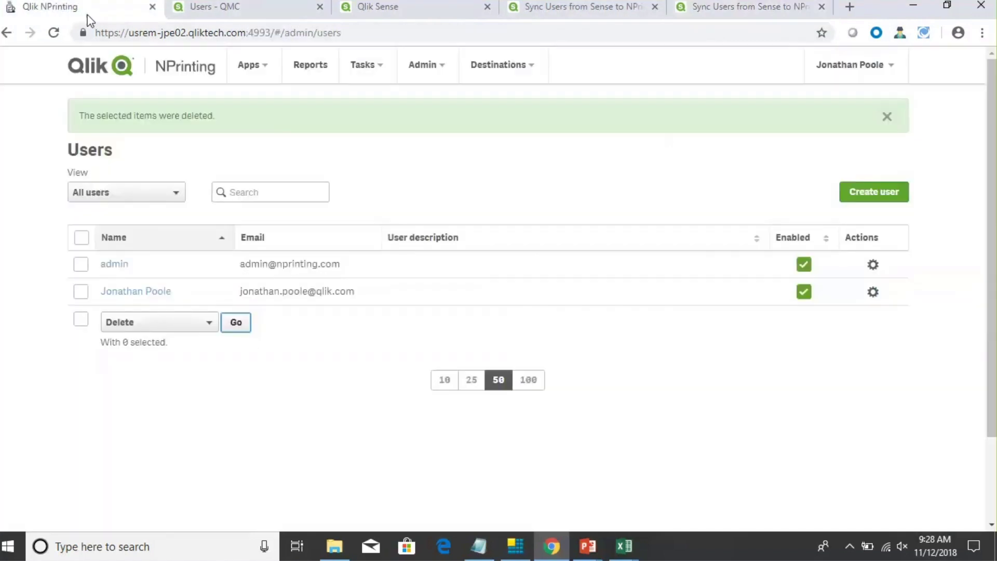
pyautogui.click(54, 34)
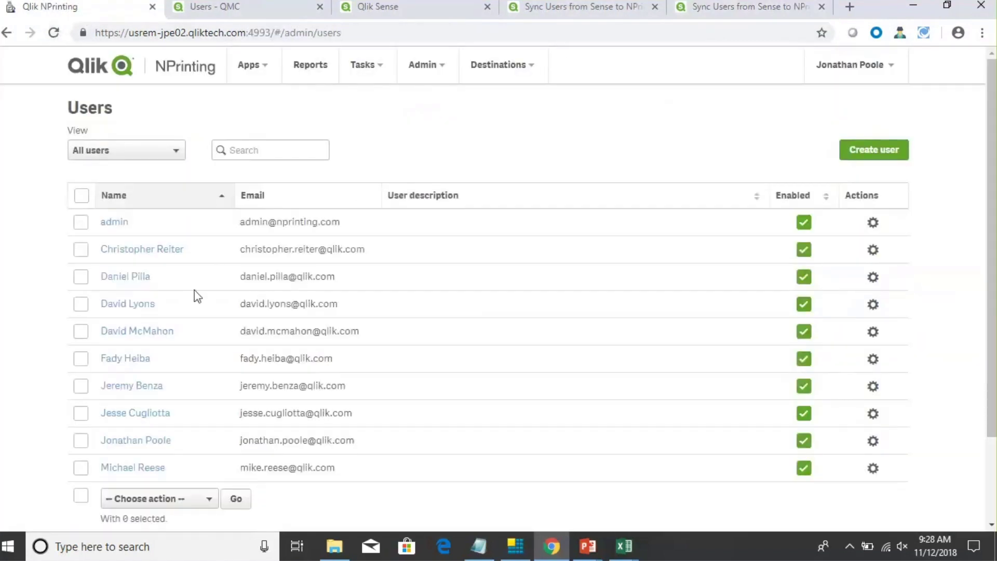
pyautogui.scroll(-2, 187, 415)
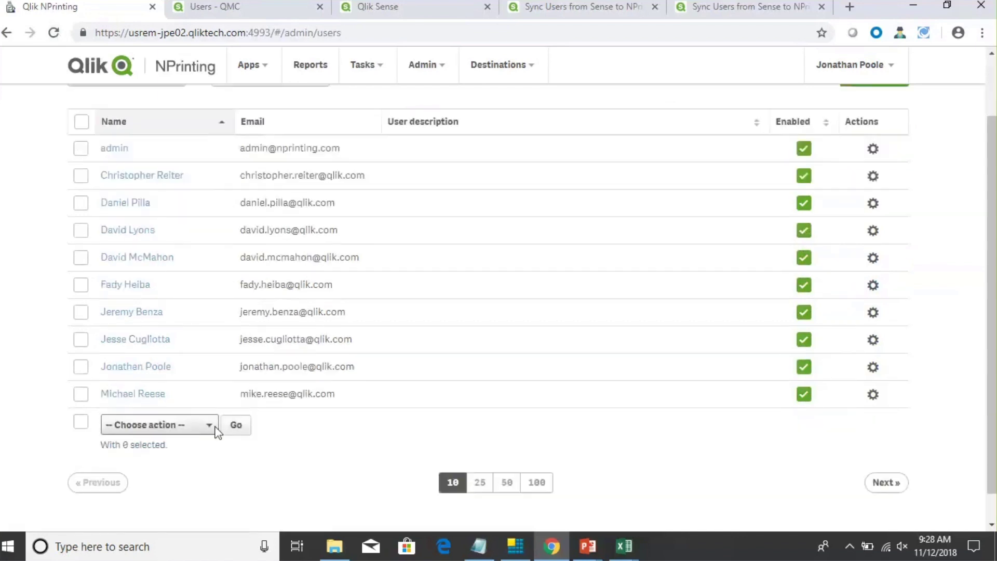
pyautogui.click(525, 490)
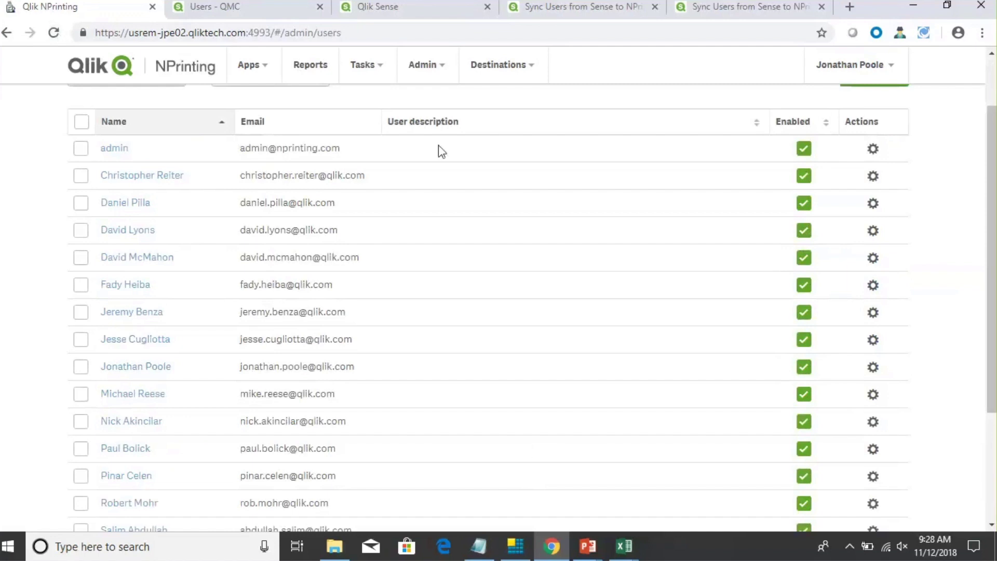
pyautogui.click(251, 11)
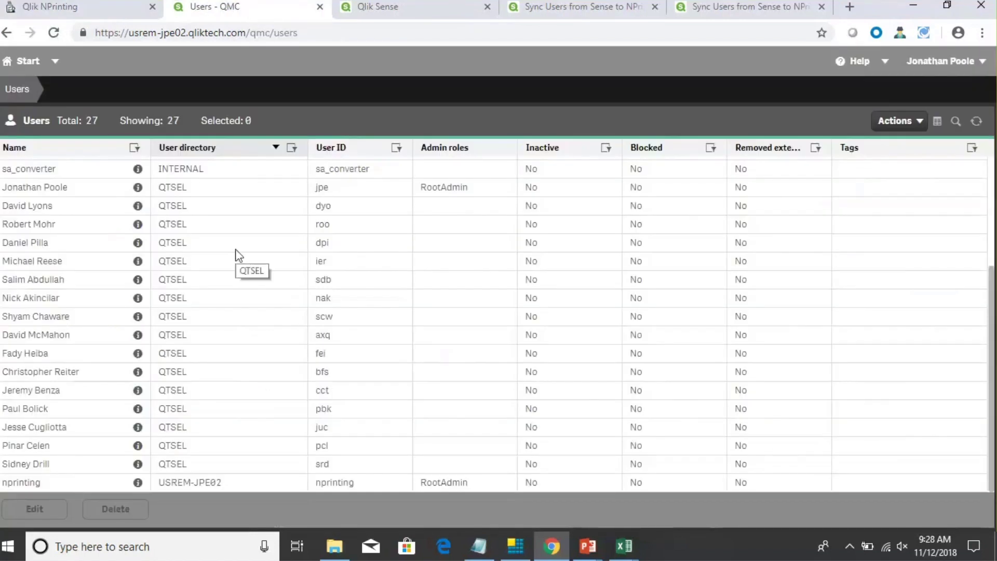
# Step: Open the QMC Tasks list and widen the Associated resource column
pyautogui.click(35, 65)
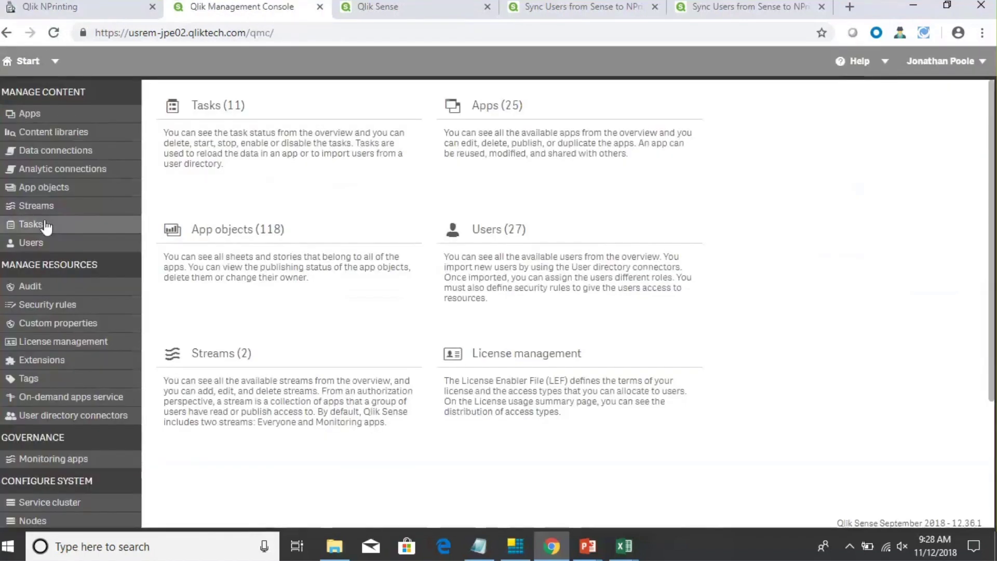
pyautogui.click(39, 224)
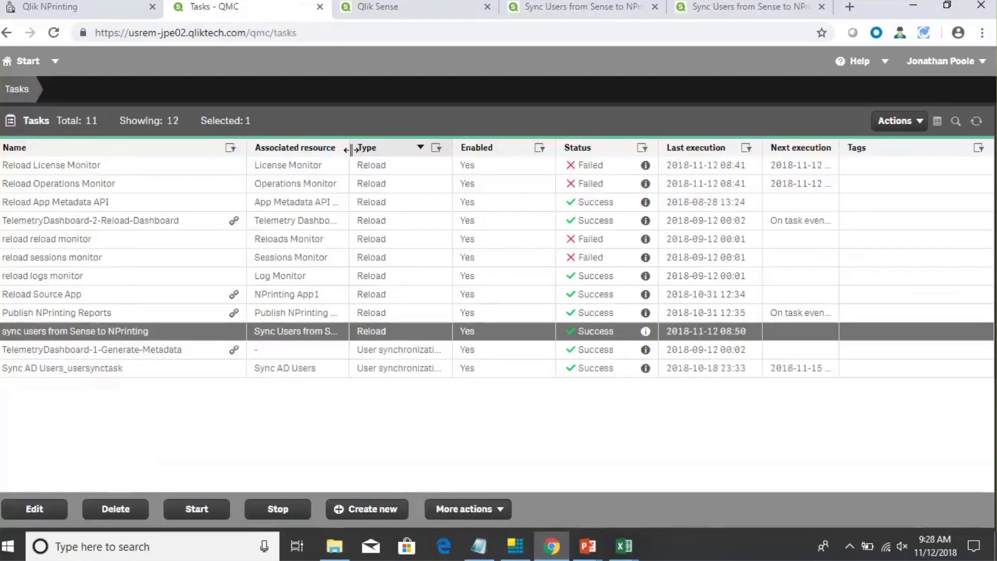
pyautogui.moveTo(349, 147); pyautogui.dragTo(471, 147)
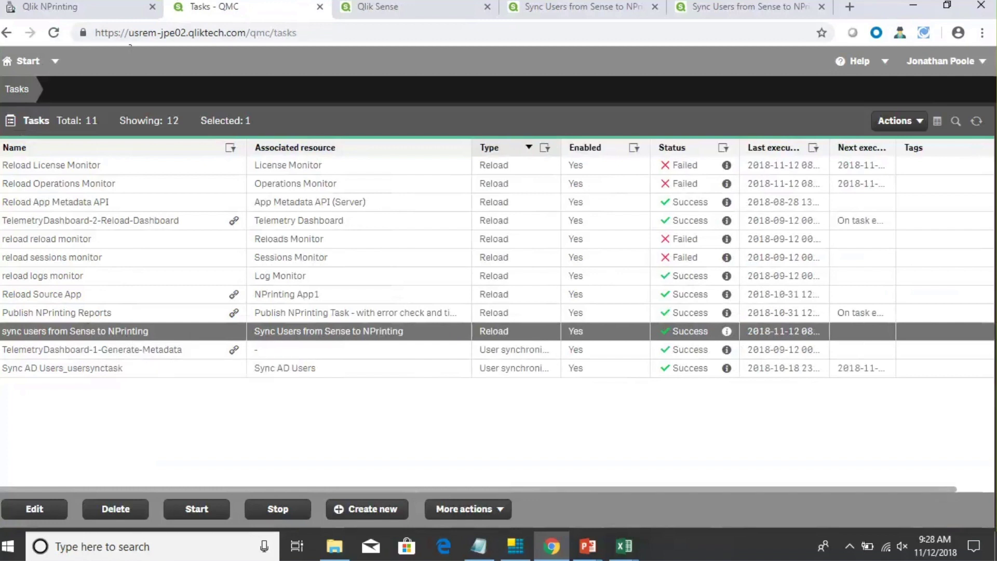
pyautogui.click(98, 8)
pyautogui.click(81, 121)
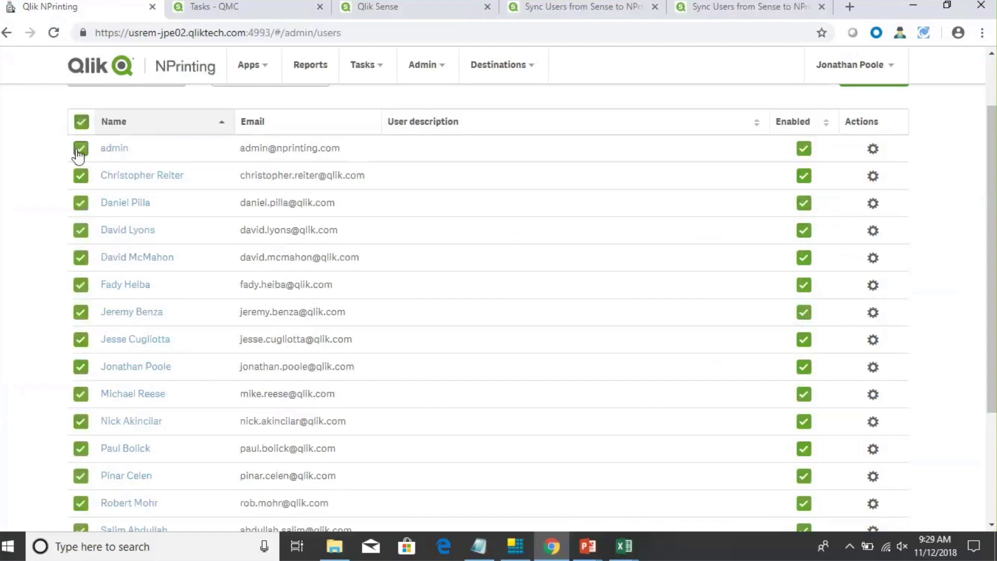
pyautogui.click(80, 148)
pyautogui.click(81, 367)
pyautogui.scroll(-3, 225, 424)
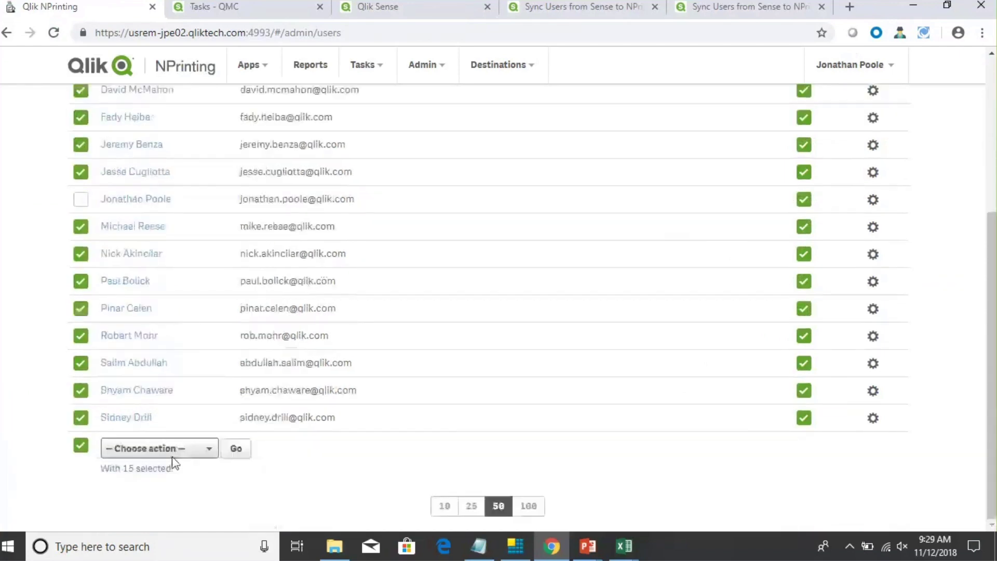
pyautogui.click(173, 455)
pyautogui.click(166, 491)
pyautogui.click(172, 452)
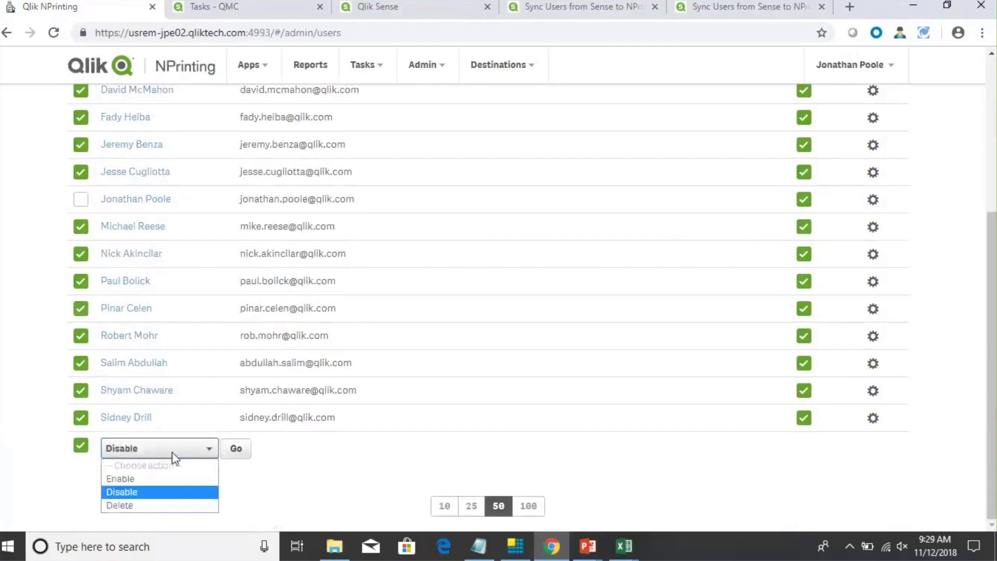
pyautogui.click(121, 505)
pyautogui.click(235, 448)
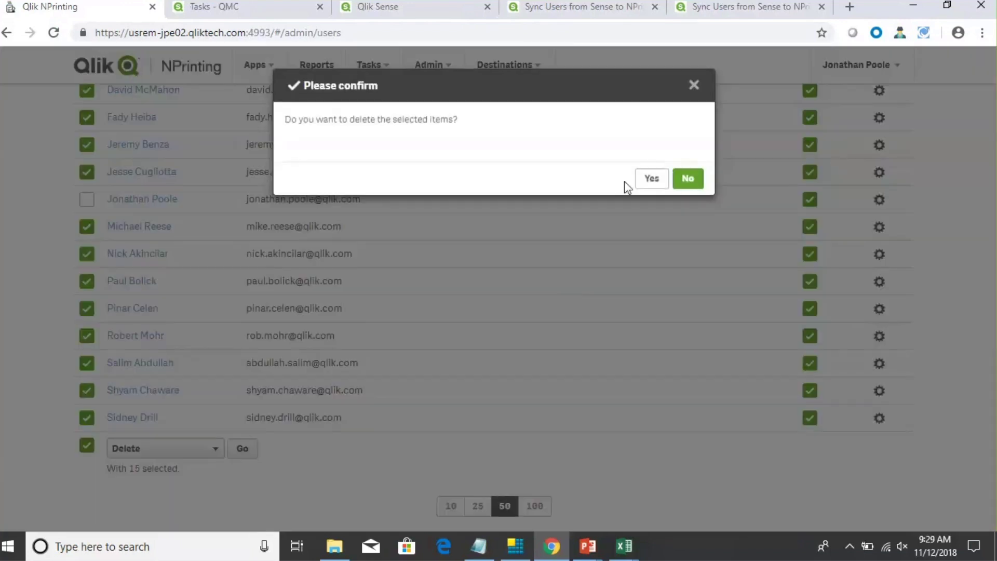
pyautogui.click(652, 179)
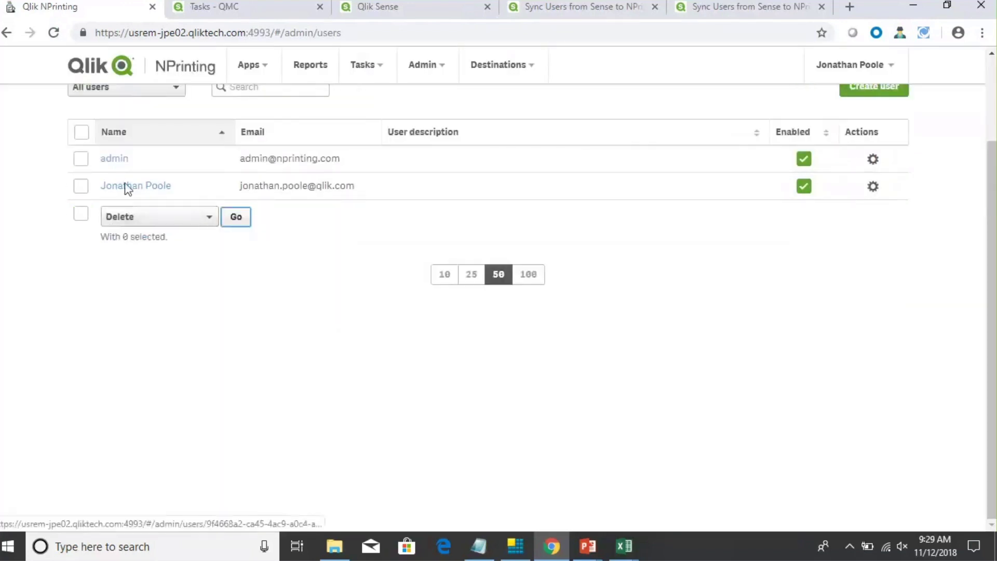
pyautogui.click(218, 7)
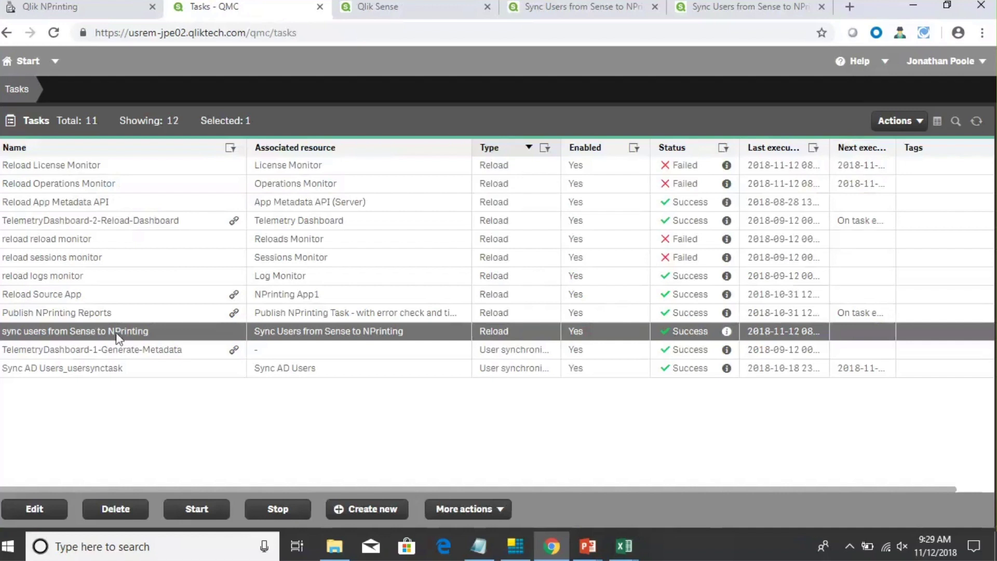
# Step: Start the sync users from Sense to NPrinting task and confirm users reappear in NPrinting
pyautogui.click(197, 510)
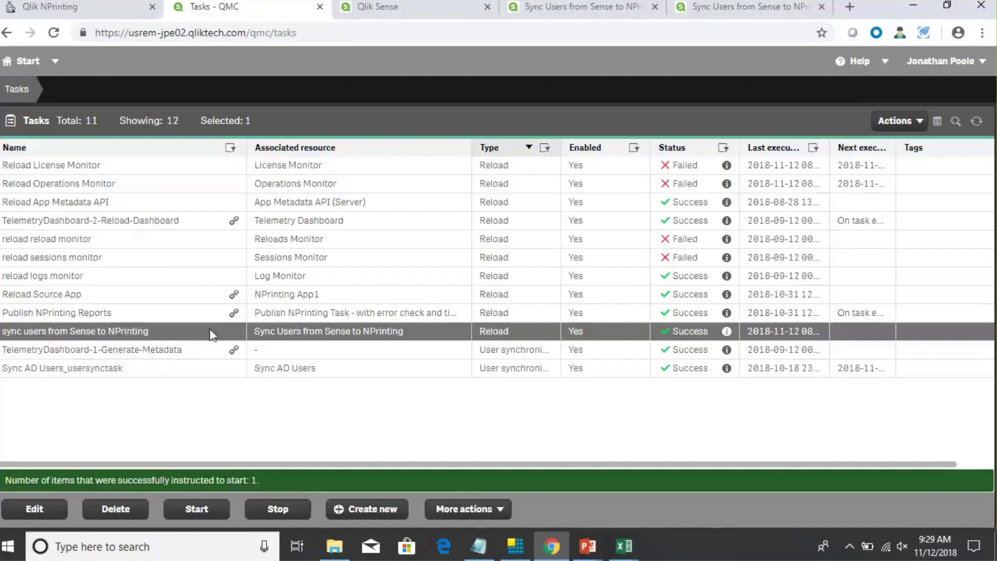
pyautogui.click(94, 9)
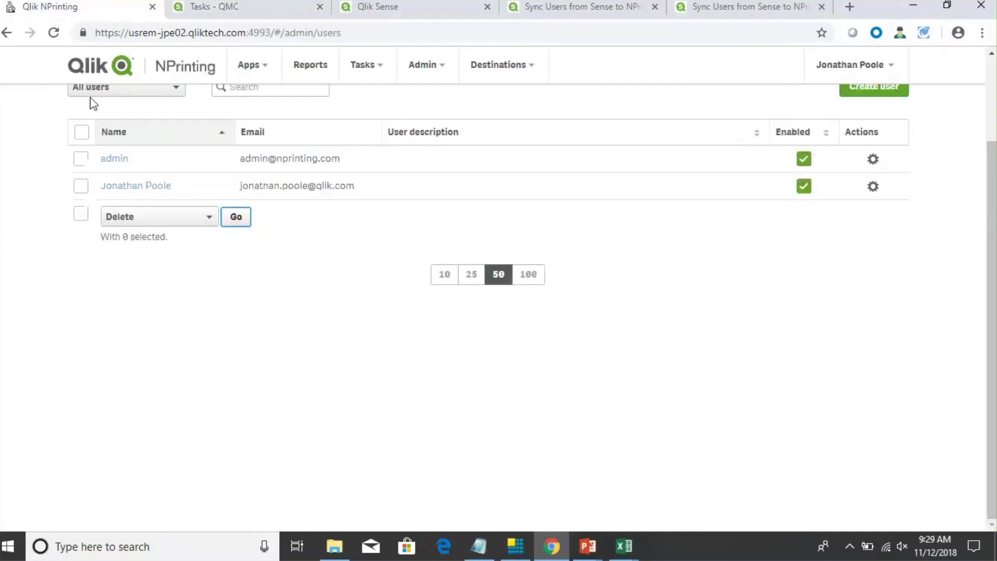
pyautogui.click(54, 33)
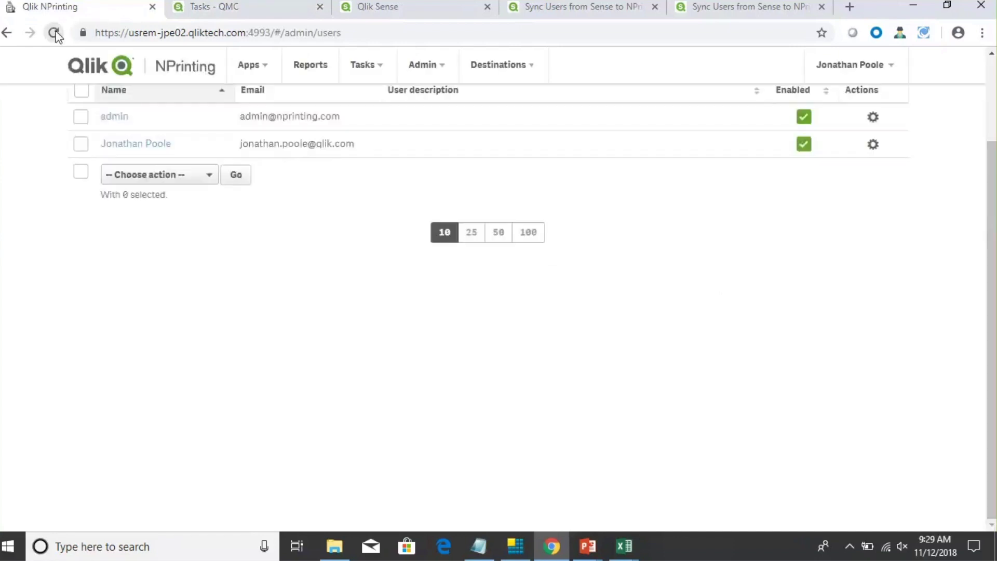
pyautogui.click(54, 33)
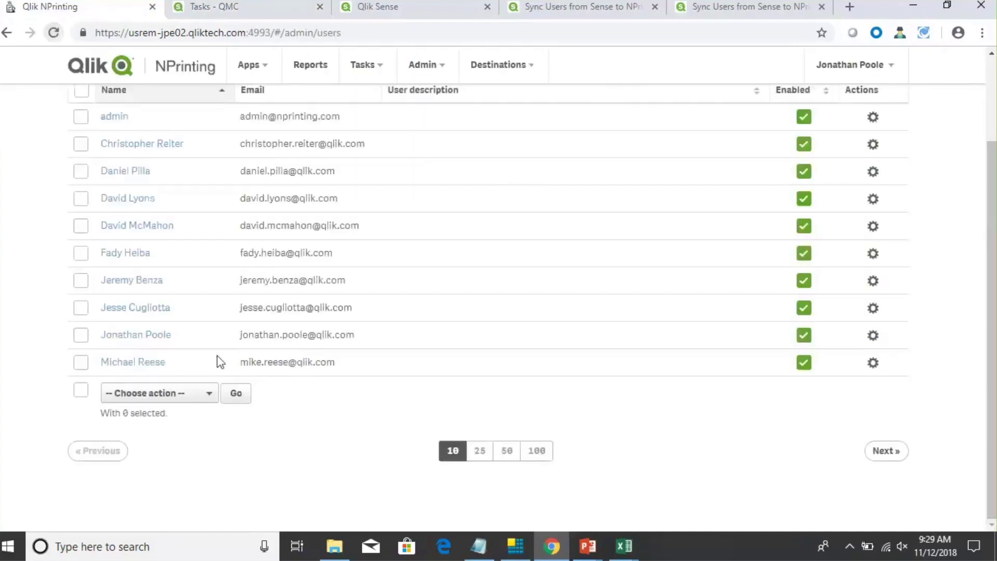
pyautogui.hotkey('ctrl', 'Tab')
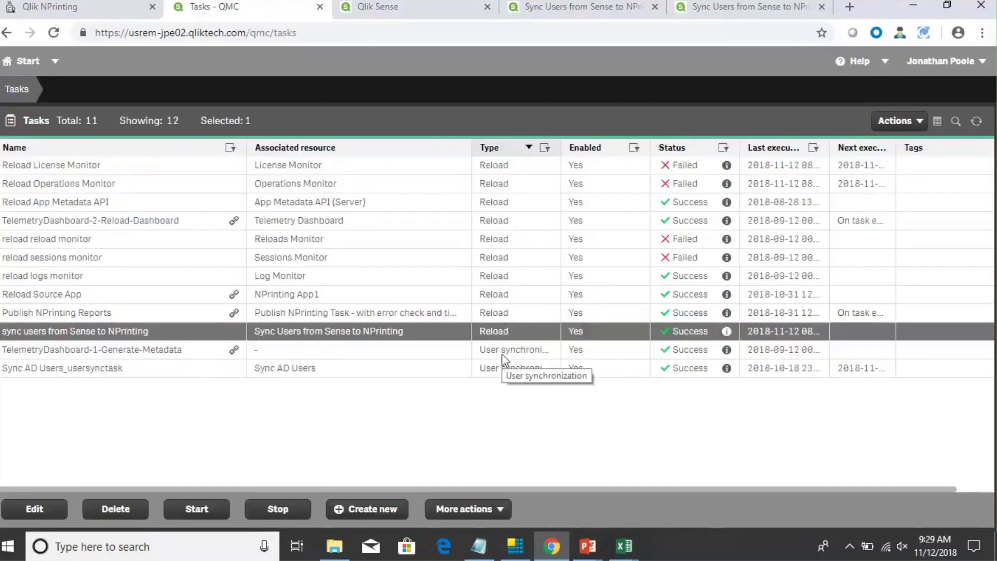
# Step: Edit the sync task and draft a trigger on Publish NPrinting Reports, then cancel without saving
pyautogui.doubleClick(205, 332)
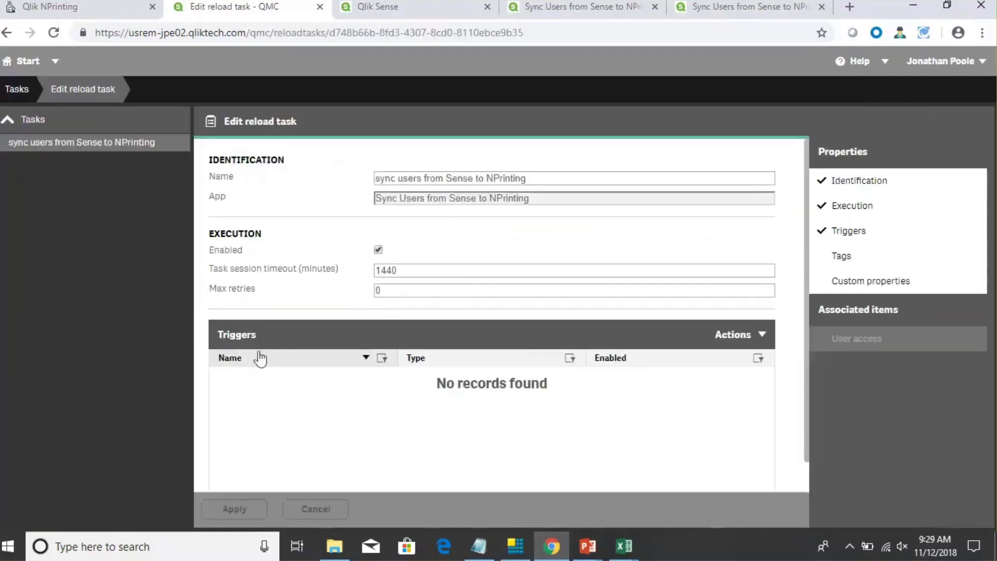
pyautogui.click(750, 337)
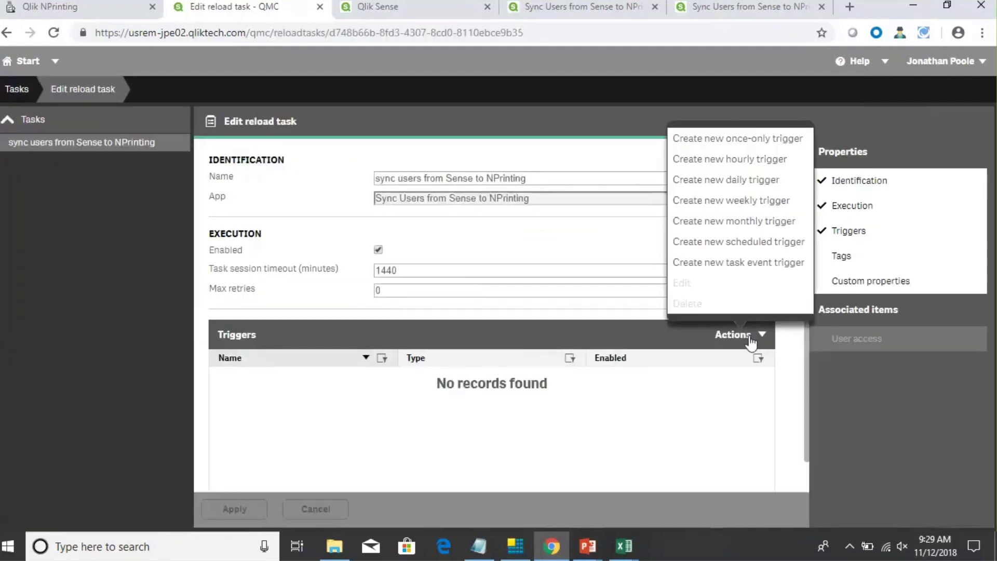
pyautogui.click(763, 264)
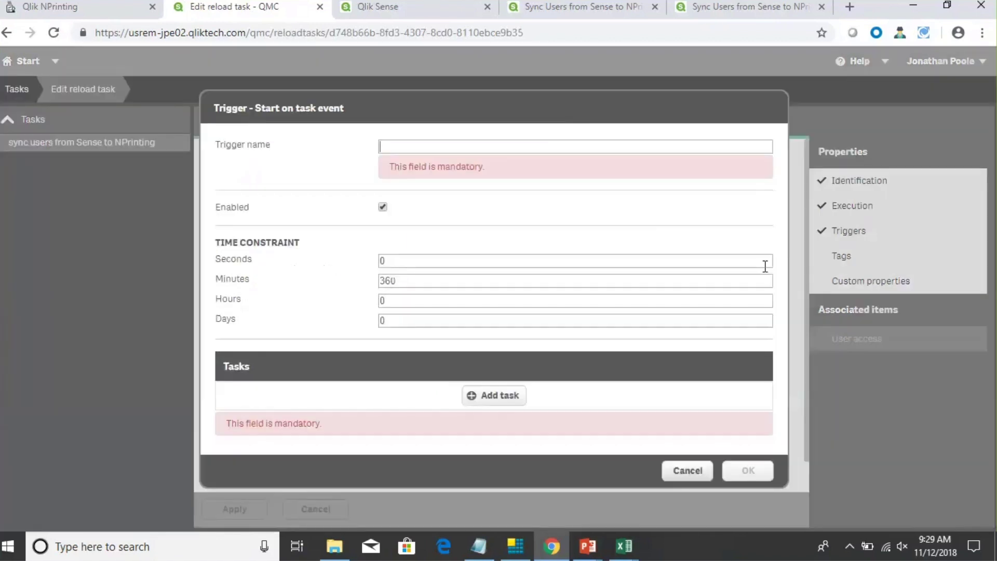
pyautogui.click(487, 396)
pyautogui.click(519, 407)
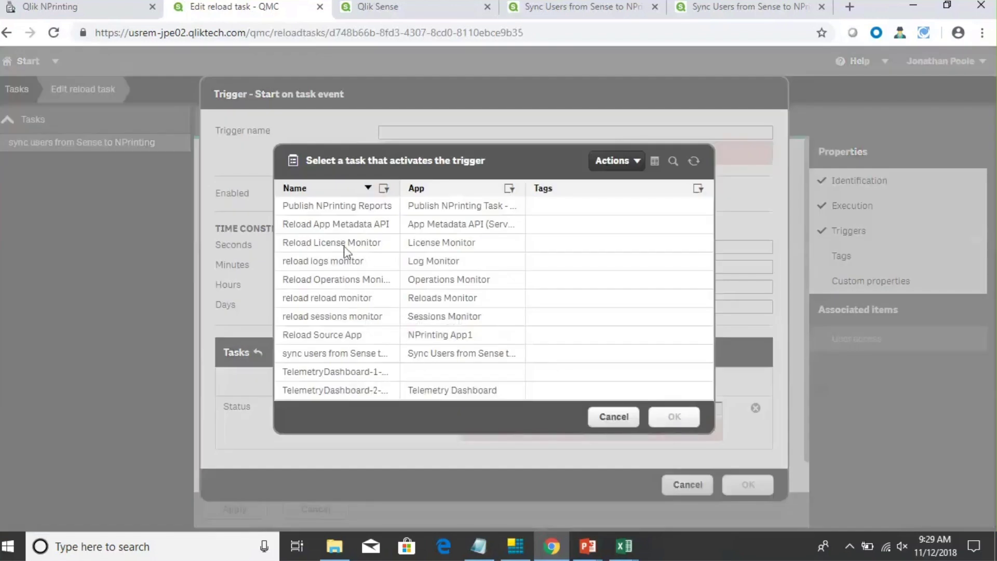
pyautogui.click(356, 206)
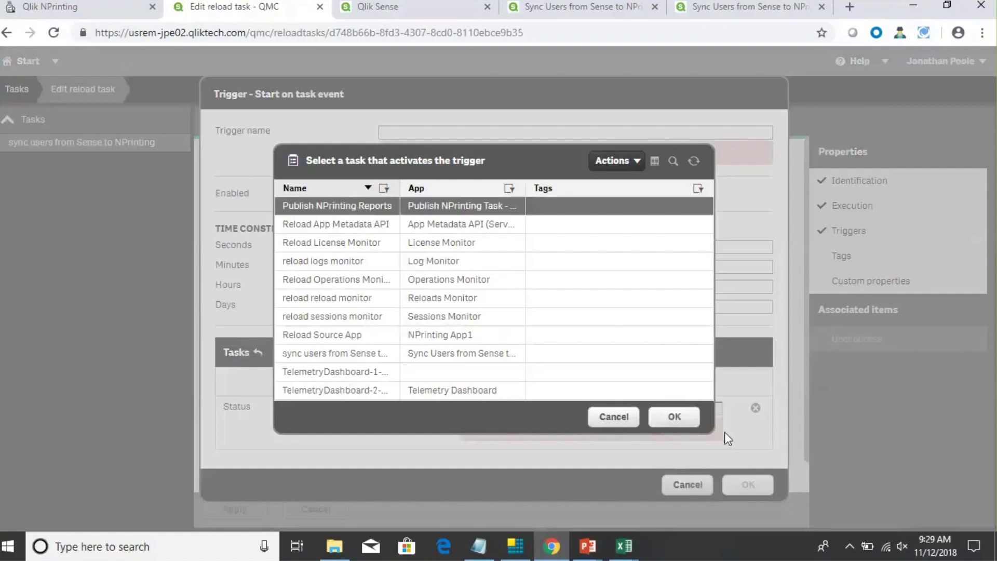
pyautogui.click(608, 417)
pyautogui.click(690, 484)
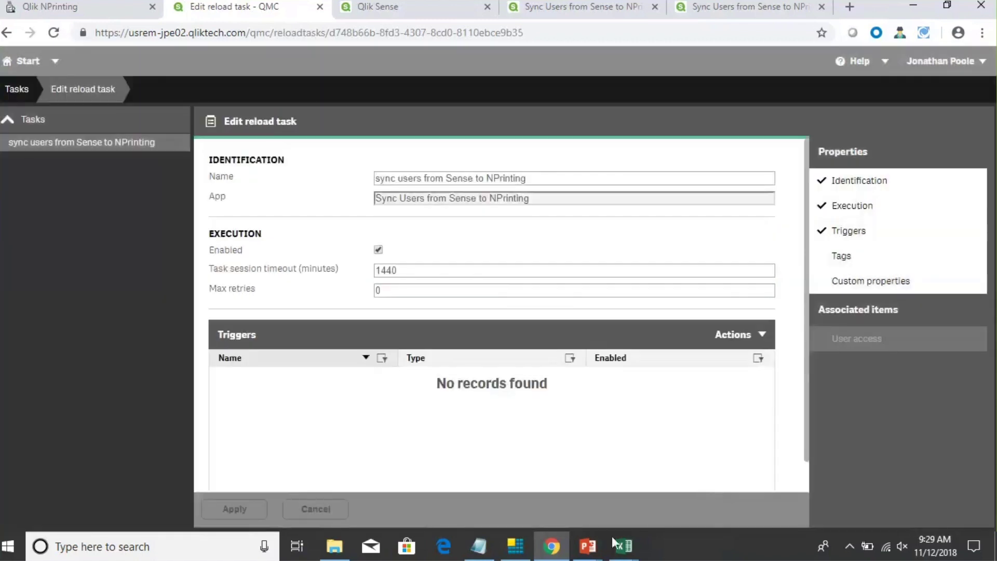
# Step: Bring the PowerPoint slide show windows back up from the taskbar
pyautogui.click(587, 545)
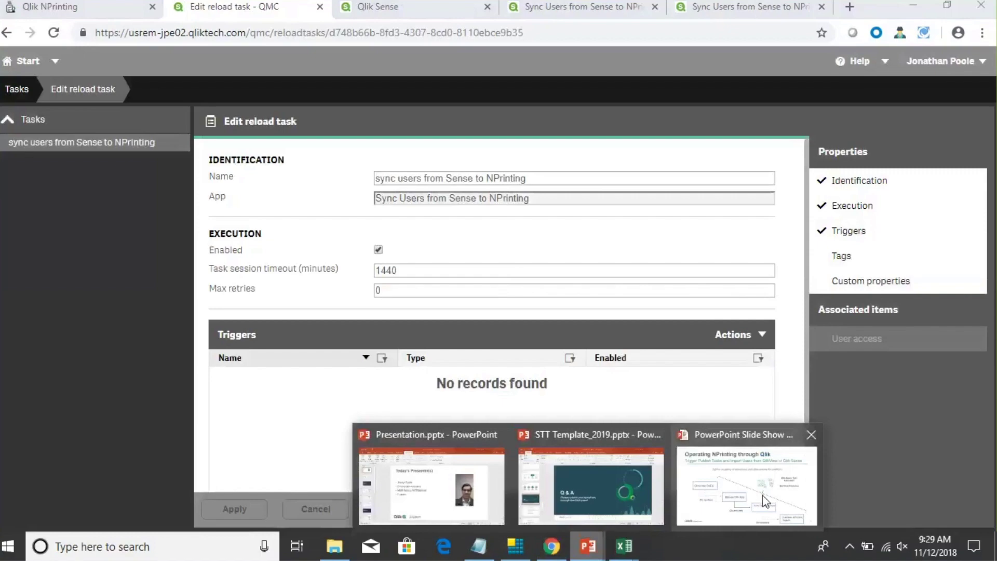